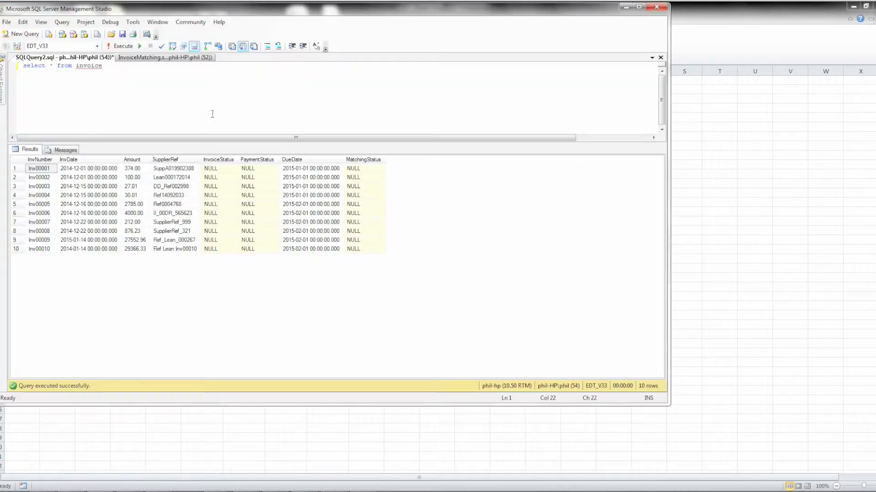
- Compare the invoice query's number, amount and supplier reference fields with SupplierInvoices.txt, and examine the InvoiceStatus, PaymentStatus and MatchingStatus columns
{"action": "left_click", "coordinate": [142, 171]}
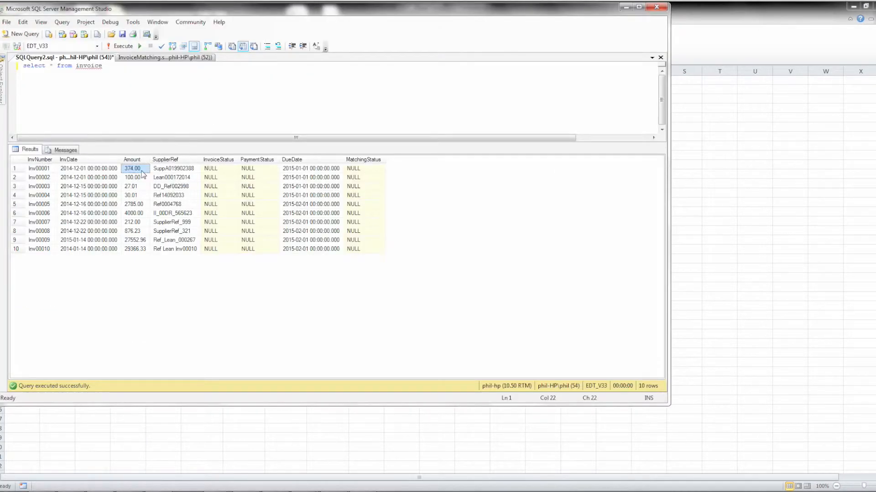
{"action": "left_click", "coordinate": [169, 172]}
{"action": "left_click", "coordinate": [49, 170]}
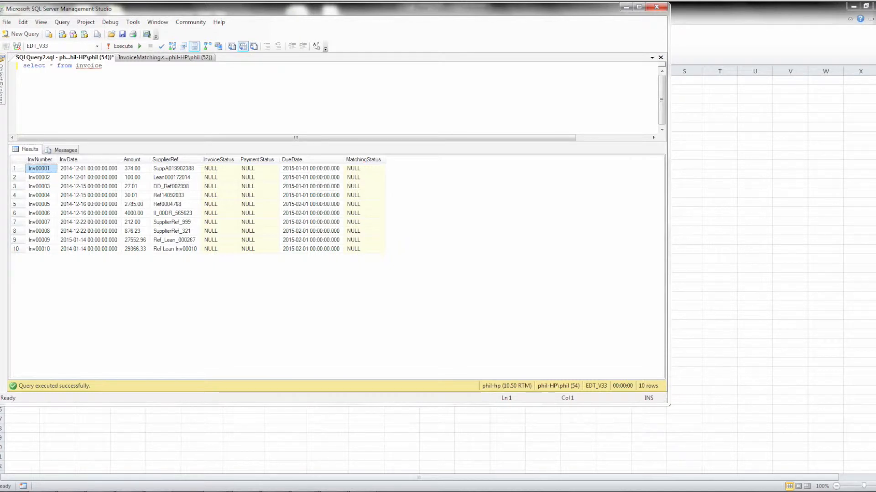
{"action": "mouse_move", "coordinate": [286, 486]}
{"action": "left_click", "coordinate": [262, 467]}
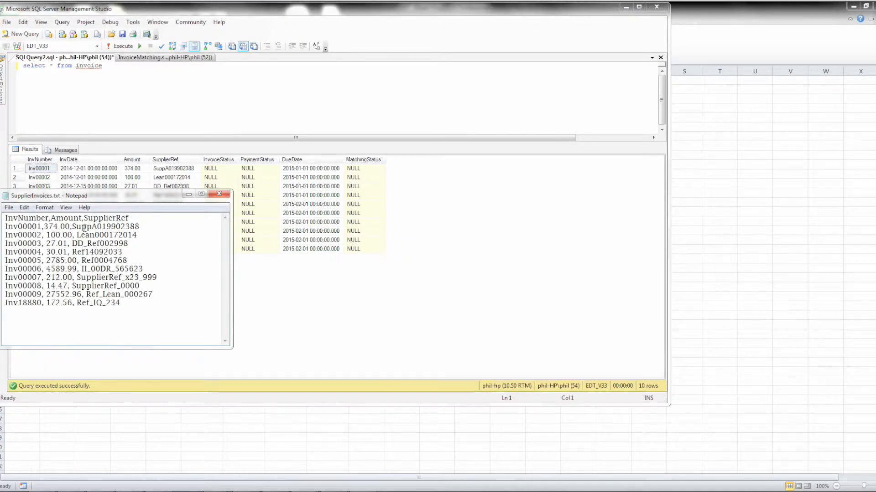
{"action": "left_click", "coordinate": [218, 160]}
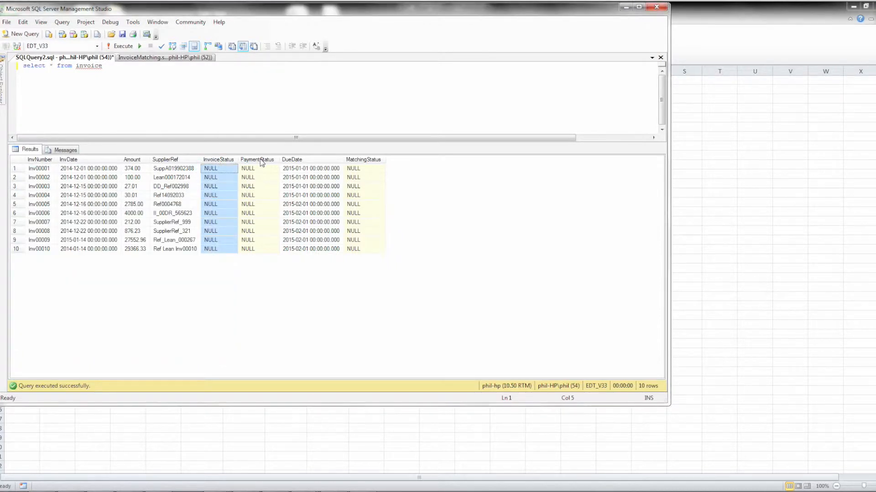
{"action": "left_click", "coordinate": [260, 161]}
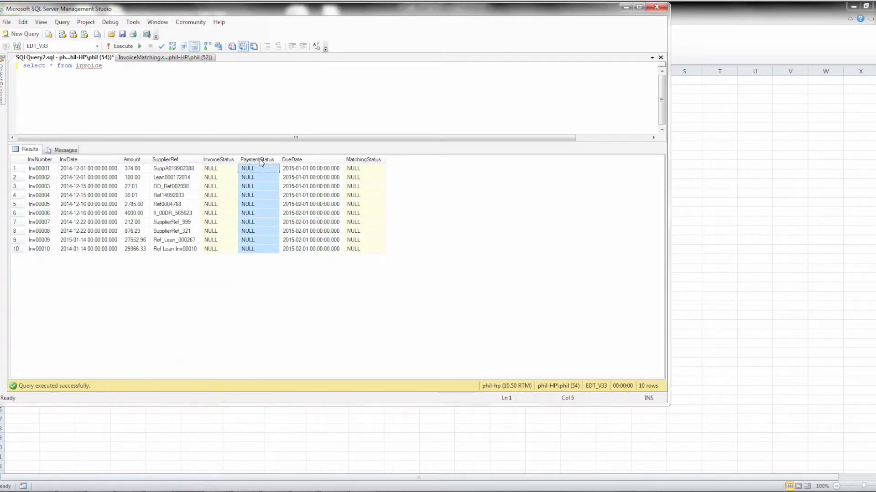
{"action": "left_click", "coordinate": [368, 160]}
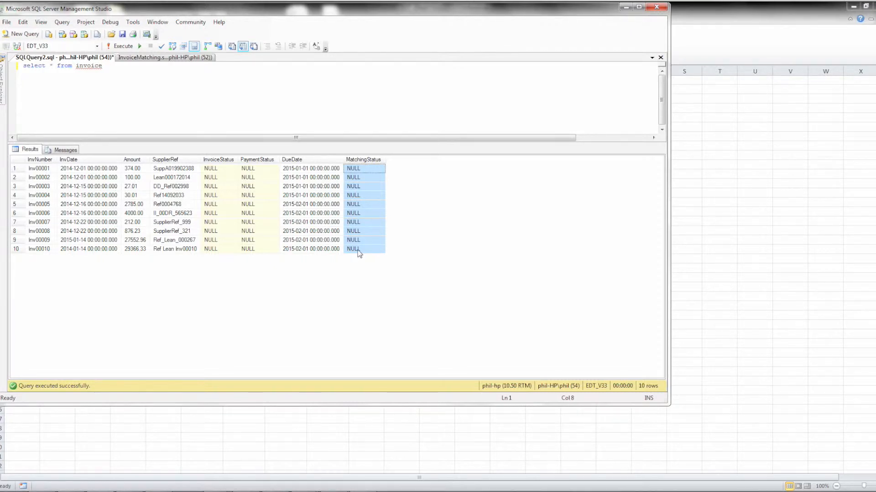
- Switch to Excel and start a new EDT task using the method that sends data to a stored procedure from any source
{"action": "left_click", "coordinate": [296, 410]}
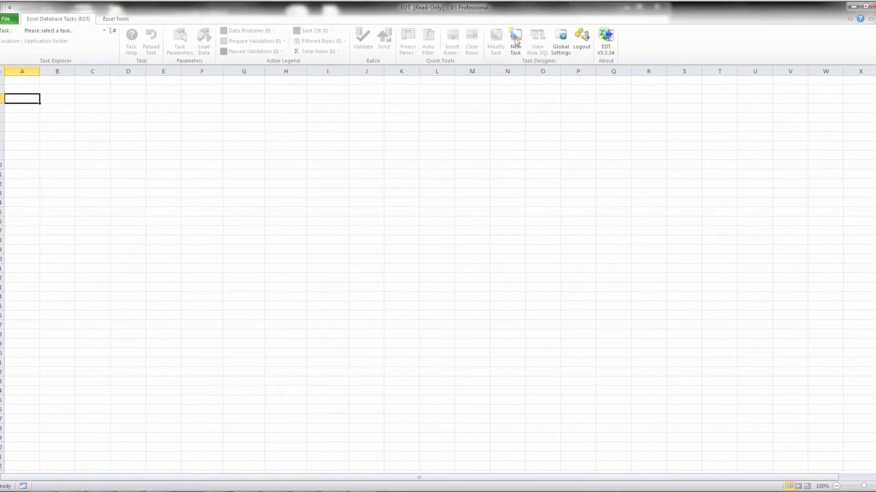
{"action": "left_click", "coordinate": [515, 40]}
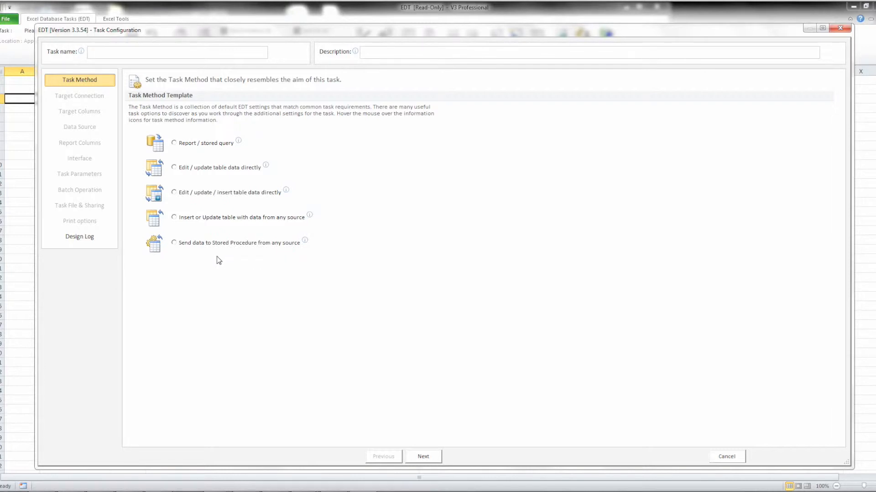
{"action": "left_click", "coordinate": [174, 242]}
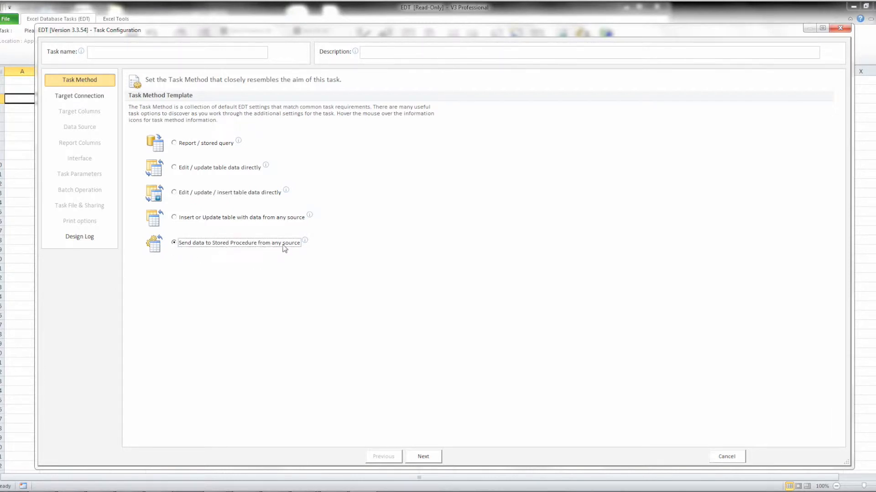
{"action": "left_click", "coordinate": [422, 457]}
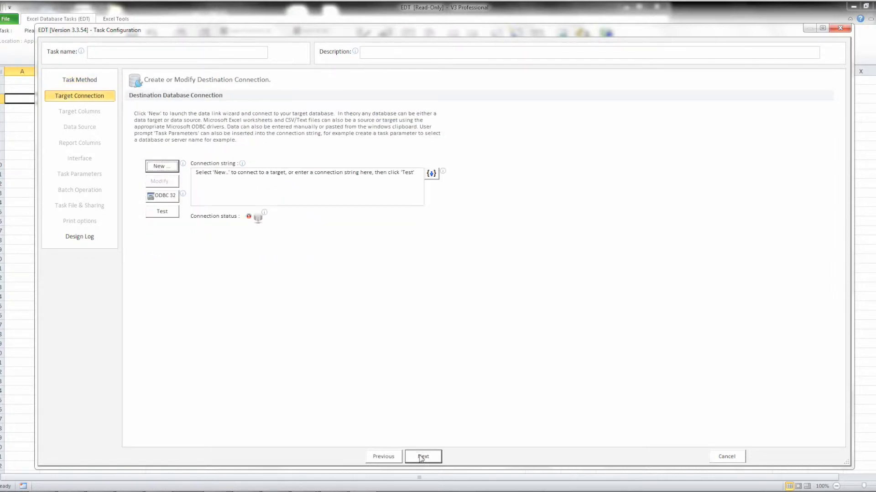
- Name the task "Simple Invoice Matching" and give it the description "Automatic IM"
{"action": "left_click", "coordinate": [101, 50]}
{"action": "type", "text": "Simple Invoice Matching"}
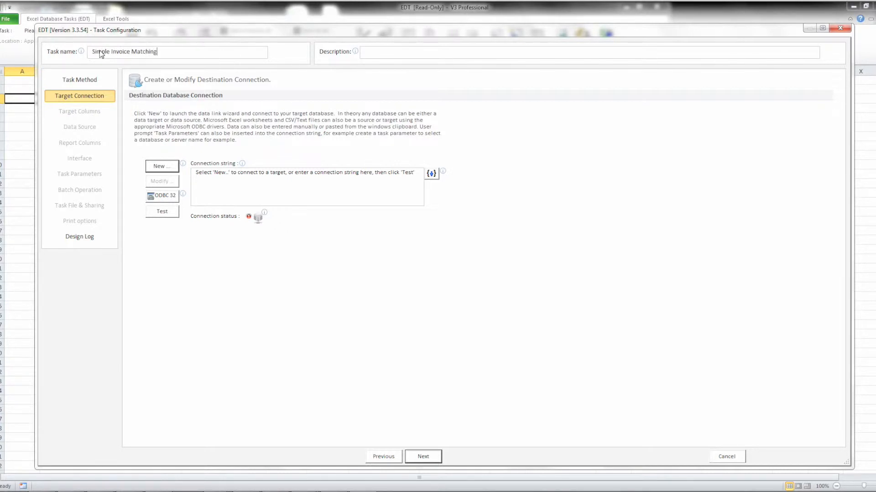
{"action": "left_click", "coordinate": [368, 54]}
{"action": "type", "text": "Automatic IM"}
- Create the target connection with the OLE DB Provider for SQL Server, server phil-hp, Windows NT Integrated security and database EDT_V33
{"action": "left_click", "coordinate": [162, 167]}
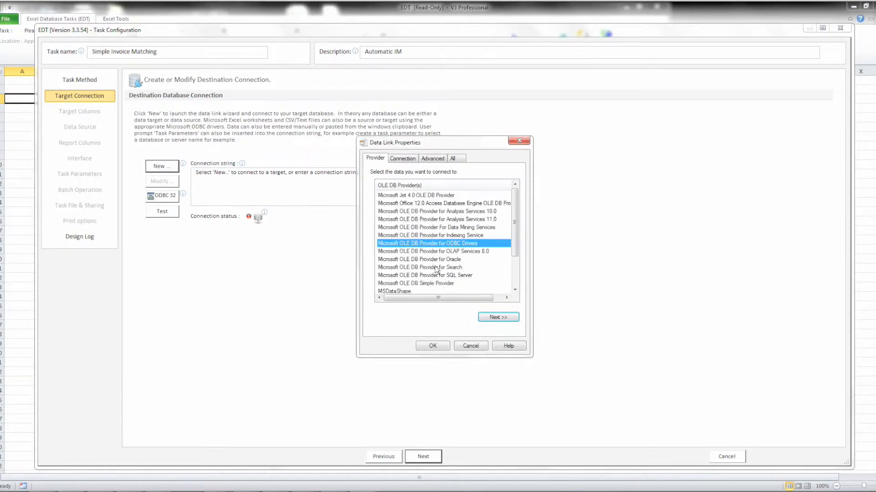
{"action": "left_click", "coordinate": [442, 276]}
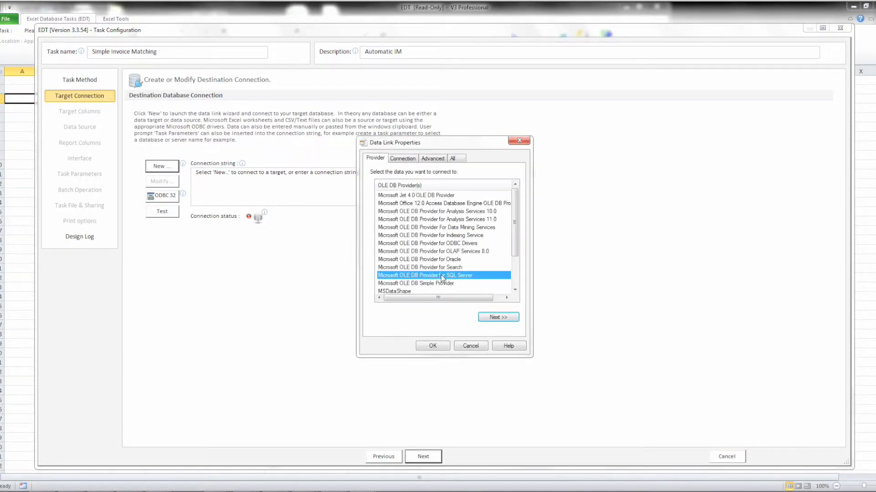
{"action": "left_click", "coordinate": [498, 317]}
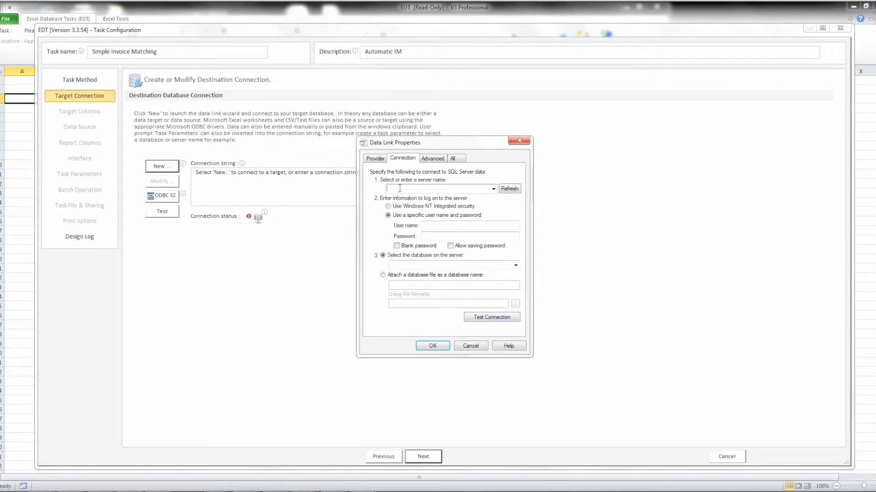
{"action": "type", "text": "phil-hp"}
{"action": "left_click", "coordinate": [388, 207]}
{"action": "left_click", "coordinate": [516, 265]}
{"action": "left_click", "coordinate": [404, 317]}
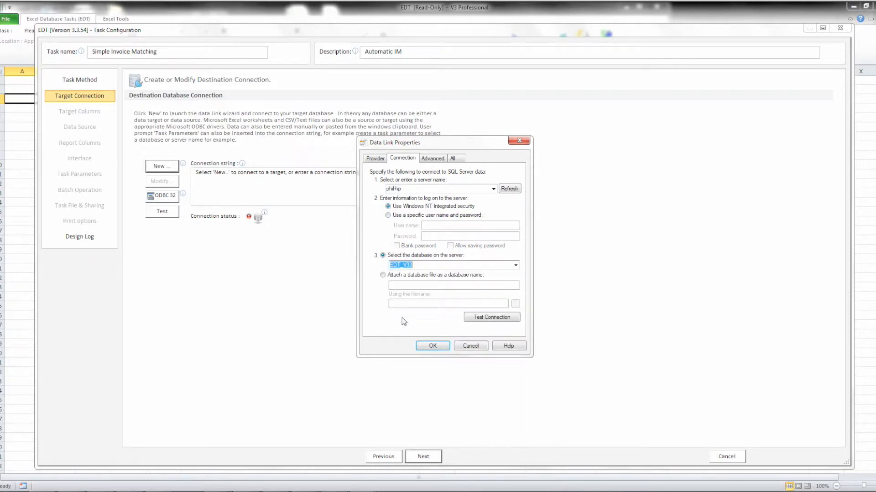
{"action": "left_click", "coordinate": [432, 346]}
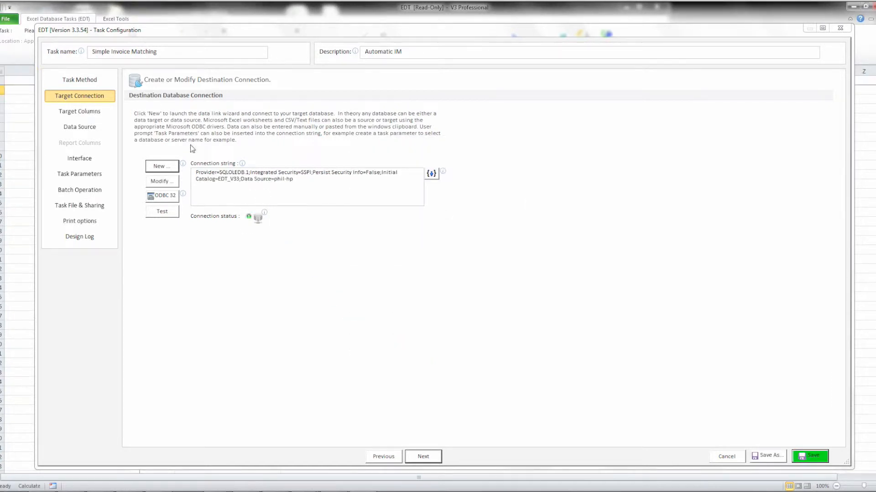
- Set the target object to the procedure up_InvoiceMatching and switch its row SQL to Custom SQL
{"action": "left_click", "coordinate": [81, 112]}
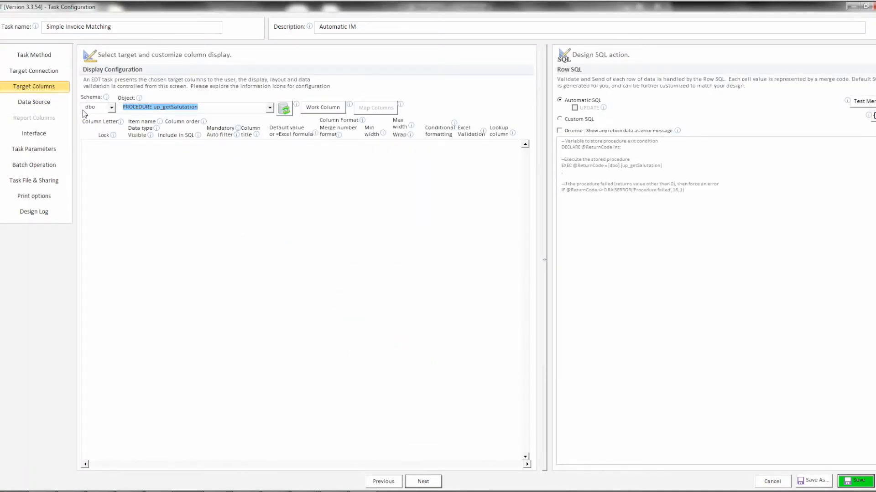
{"action": "left_click", "coordinate": [269, 108]}
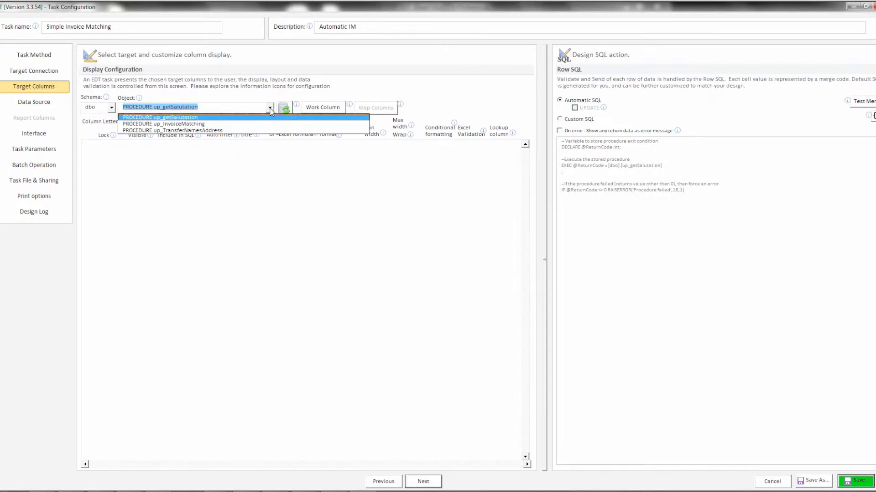
{"action": "left_click", "coordinate": [200, 125]}
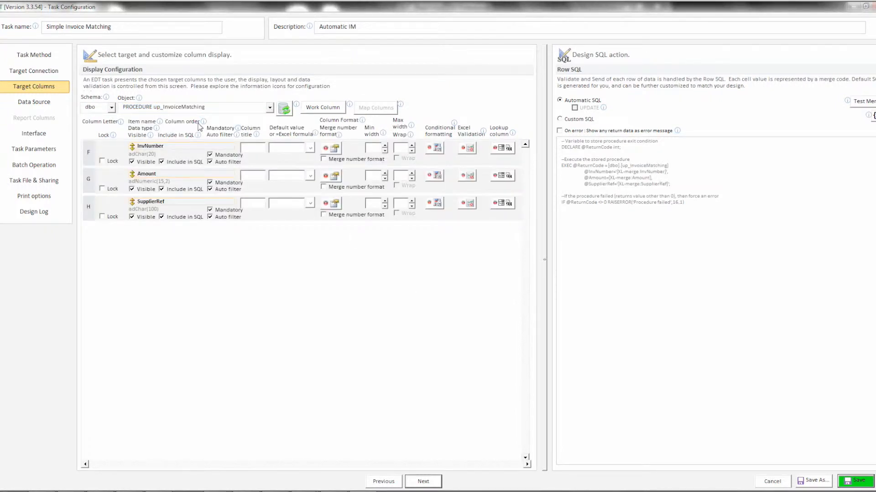
{"action": "left_click", "coordinate": [560, 119]}
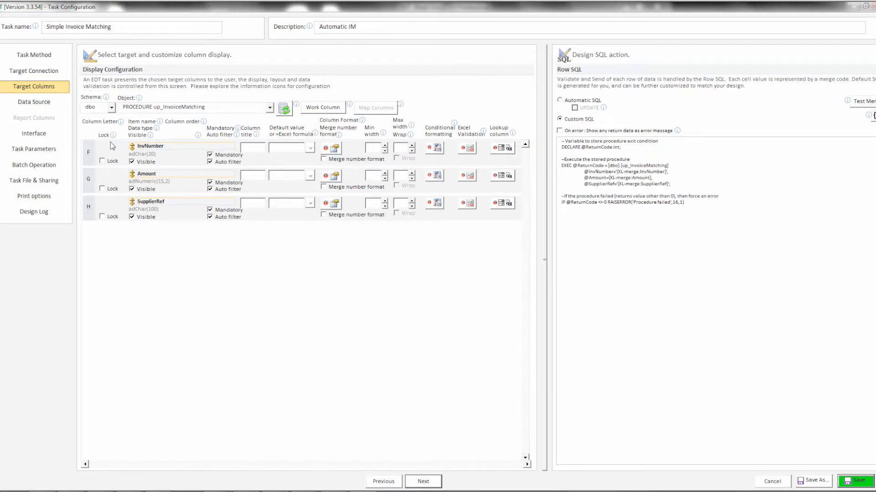
- Connect the task's data source to EDT_Data Files through the OLE DB Provider for ODBC Drivers and select the file SupplierInvoices.txt
{"action": "left_click", "coordinate": [33, 103]}
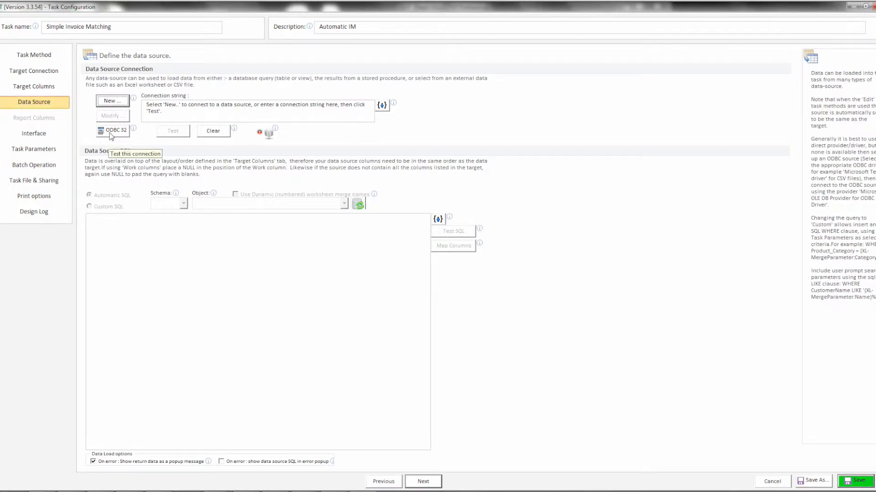
{"action": "left_click", "coordinate": [115, 105]}
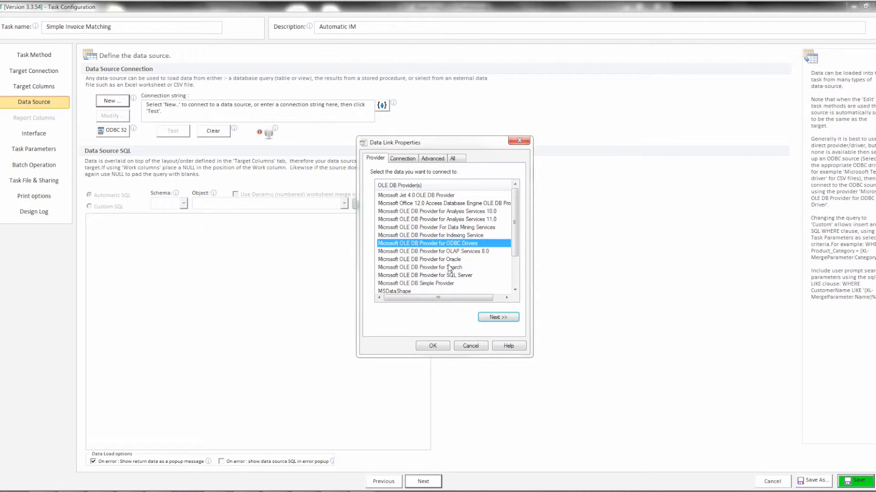
{"action": "left_click", "coordinate": [493, 318]}
{"action": "left_click", "coordinate": [492, 198]}
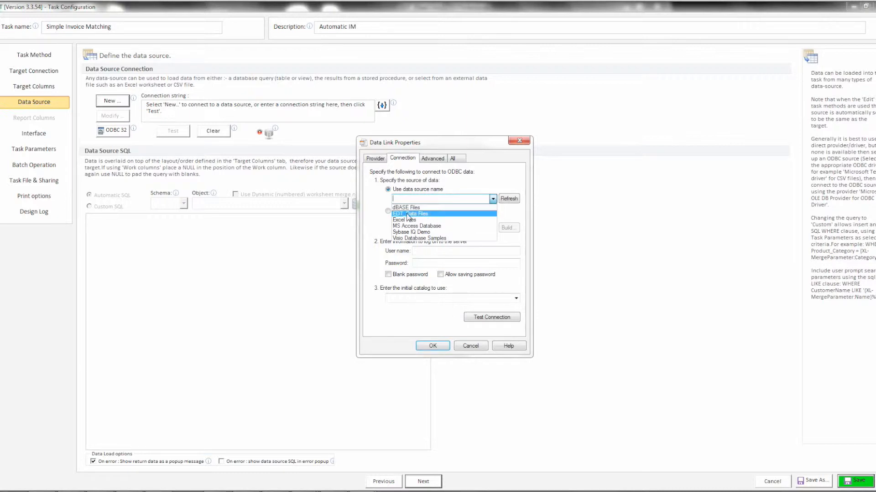
{"action": "left_click", "coordinate": [407, 214]}
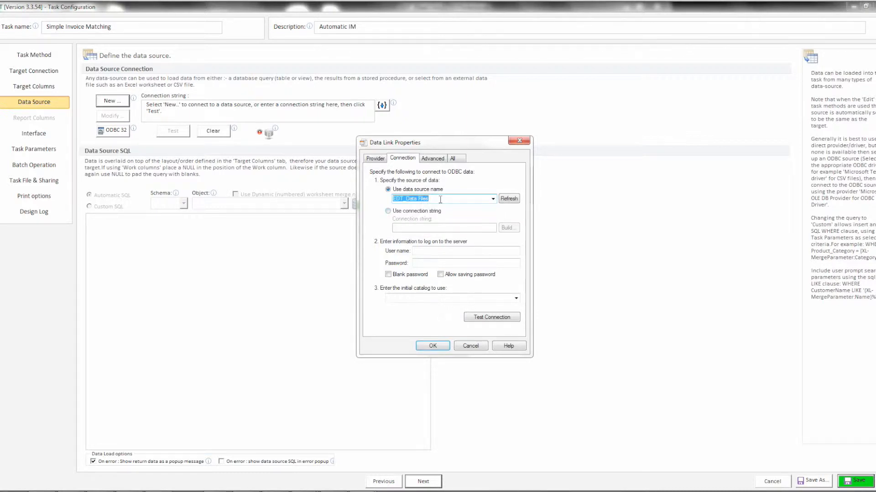
{"action": "left_click", "coordinate": [433, 346]}
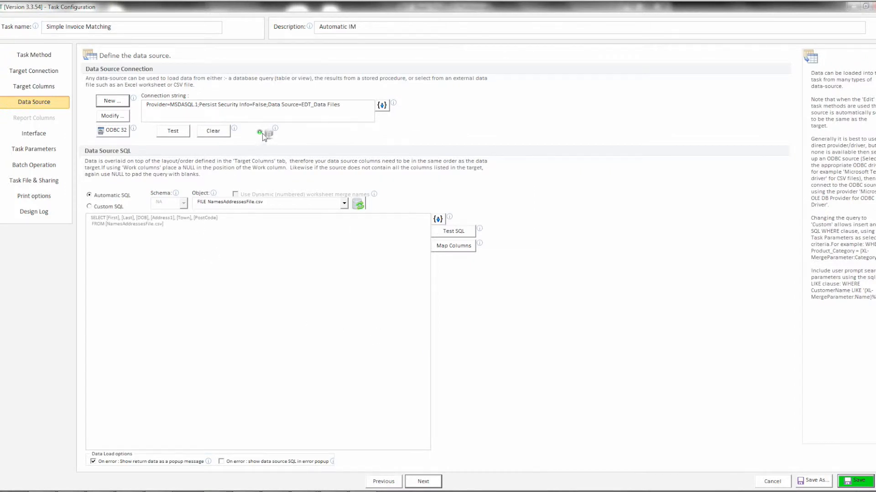
{"action": "left_click", "coordinate": [344, 204]}
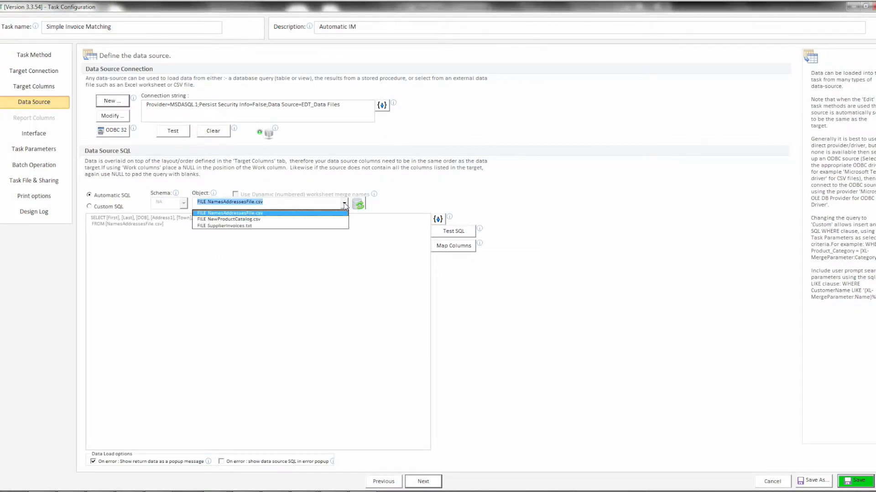
{"action": "left_click", "coordinate": [218, 226]}
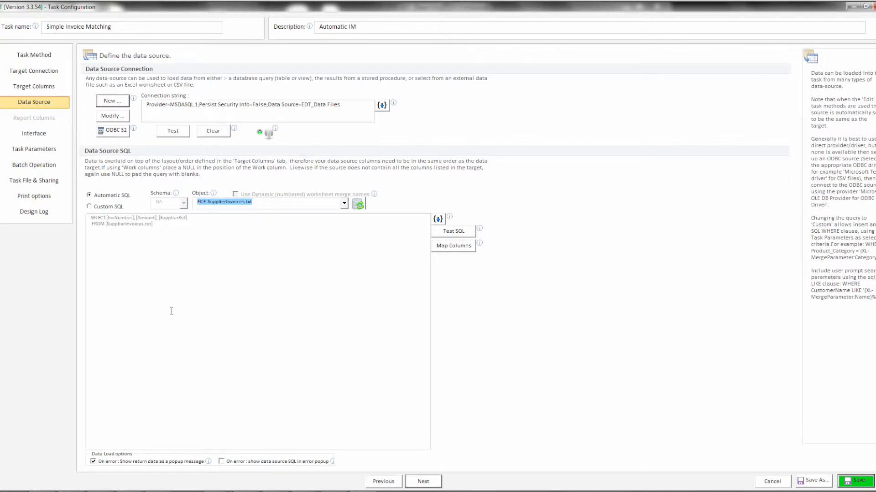
- In the batch options, allow sending before all rows are valid and set Validate/Send to continue after errors
{"action": "left_click", "coordinate": [430, 484]}
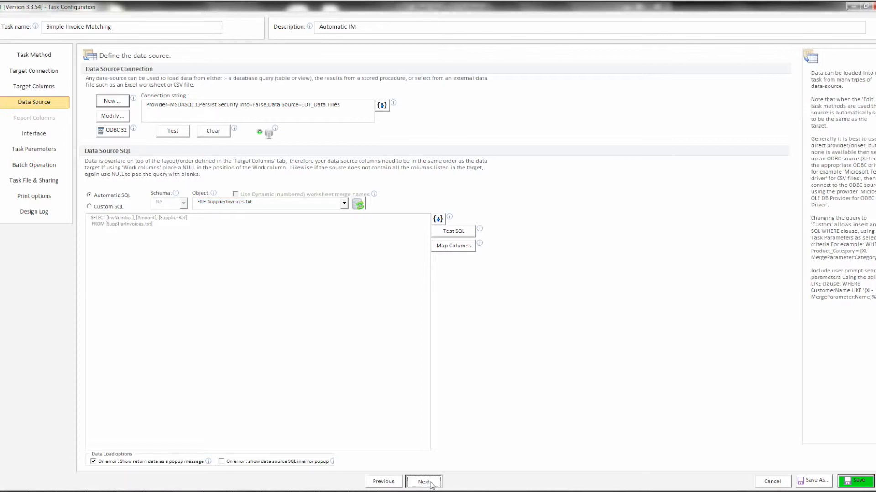
{"action": "left_click", "coordinate": [430, 484]}
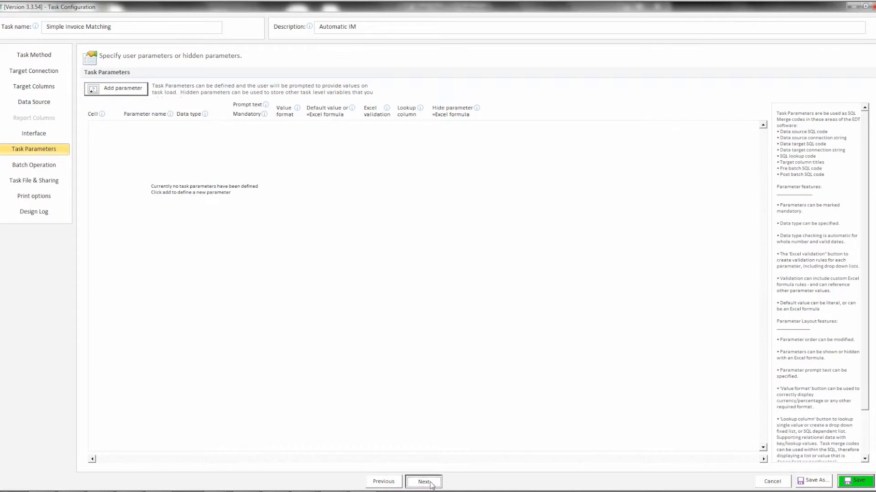
{"action": "left_click", "coordinate": [431, 484]}
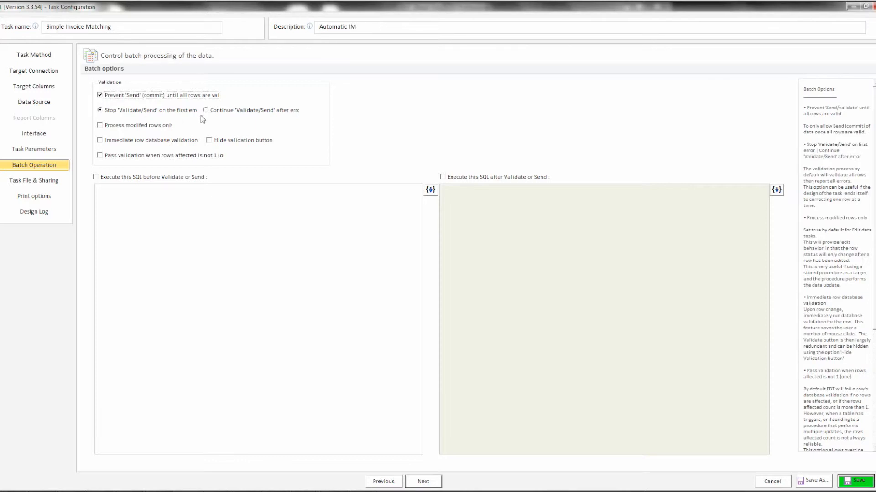
{"action": "left_click", "coordinate": [100, 95]}
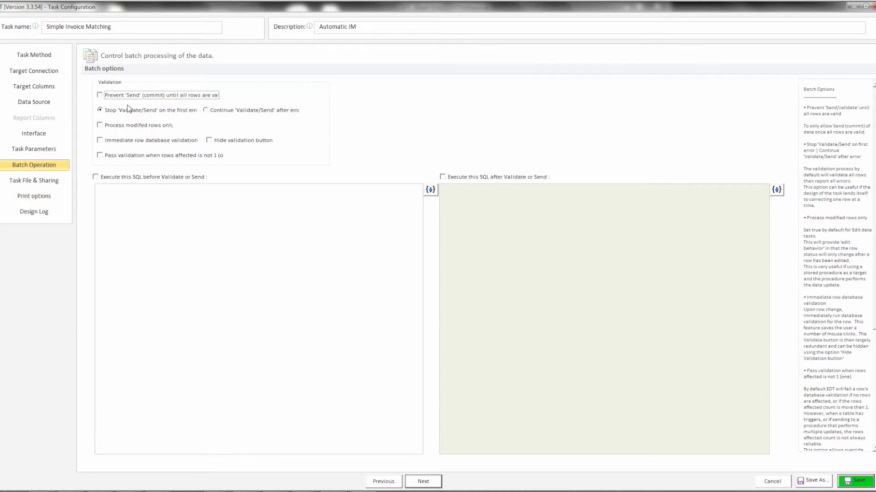
{"action": "left_click", "coordinate": [206, 111]}
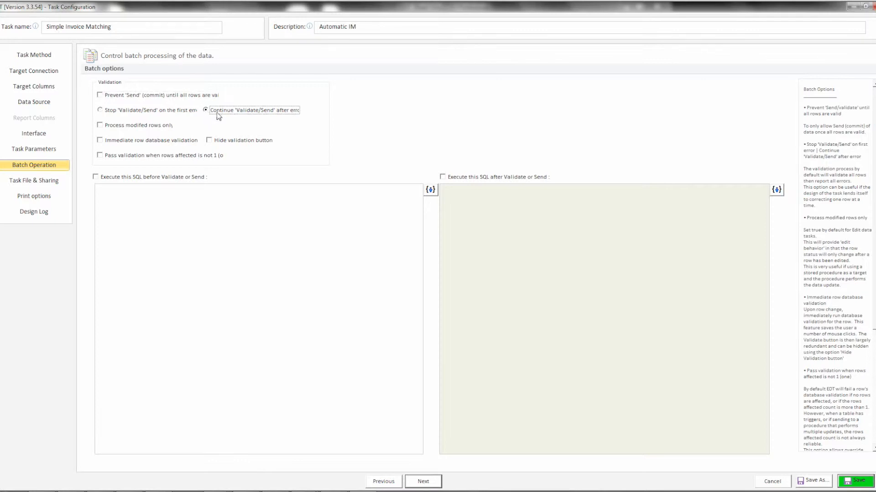
- Save the task configuration with the revision note "First Created"
{"action": "left_click", "coordinate": [849, 483]}
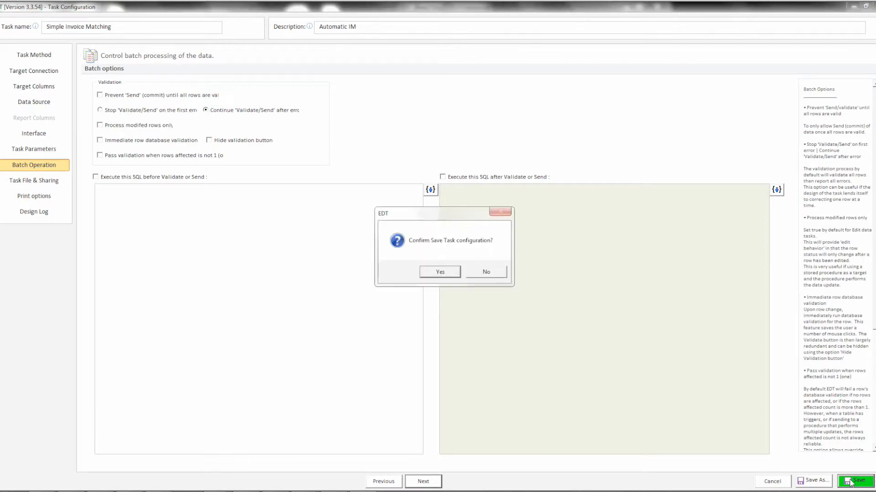
{"action": "left_click", "coordinate": [438, 273]}
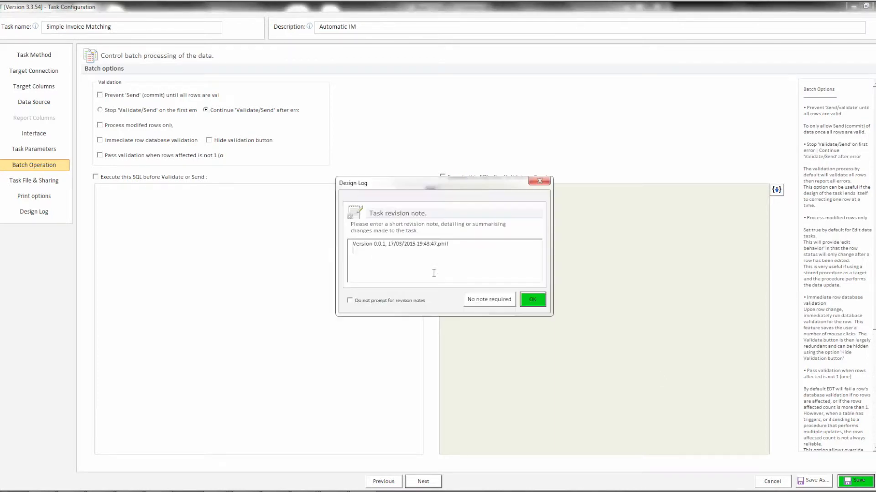
{"action": "type", "text": "First Created"}
{"action": "left_click", "coordinate": [533, 301]}
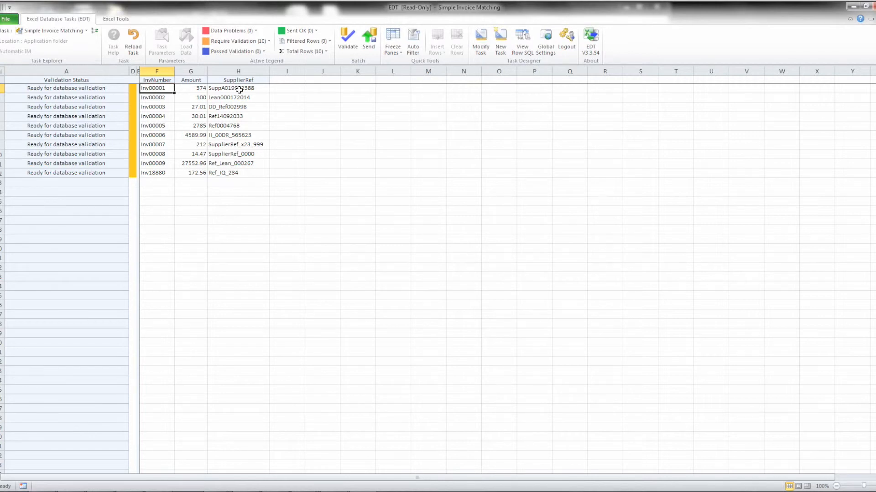
- Review the loaded supplier invoices and validate all the rows against the database
{"action": "scroll", "coordinate": [274, 81], "scroll_direction": "down", "scroll_amount": 1}
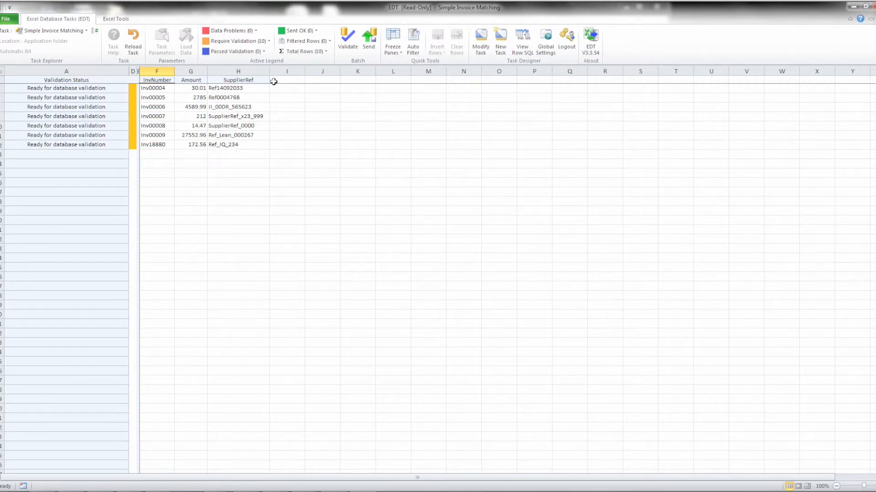
{"action": "scroll", "coordinate": [273, 81], "scroll_direction": "up", "scroll_amount": 1}
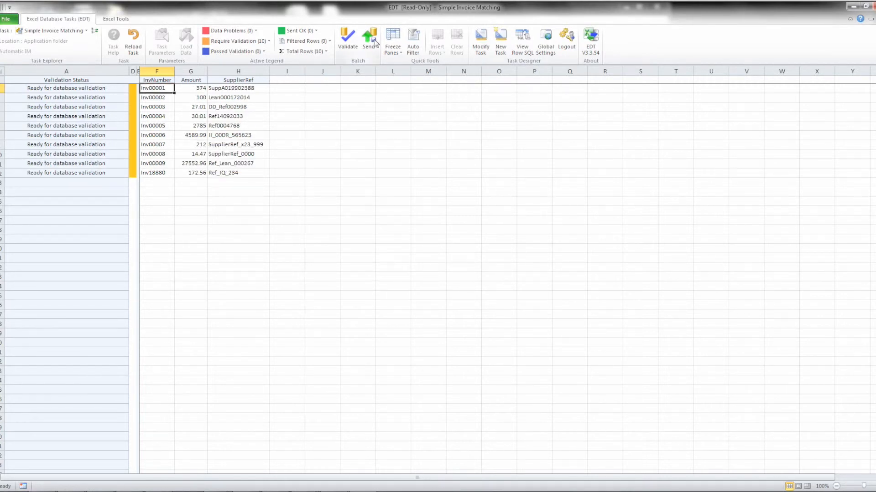
{"action": "left_click", "coordinate": [346, 41]}
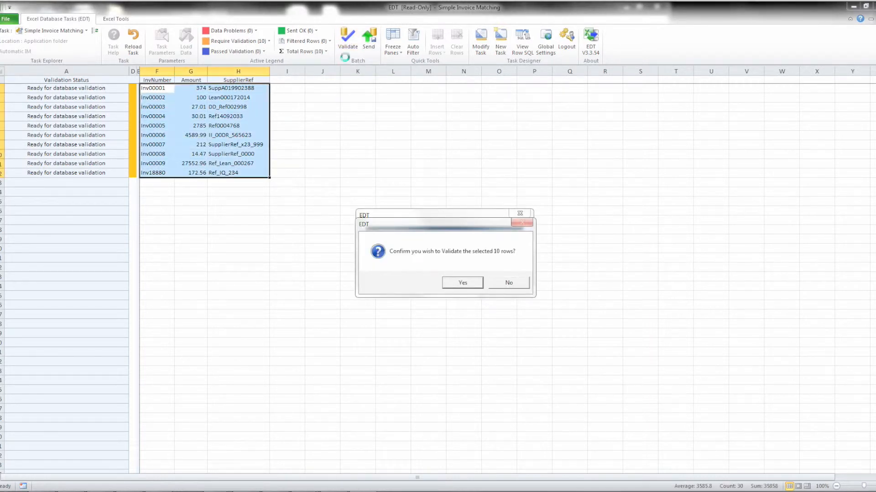
{"action": "left_click", "coordinate": [461, 283]}
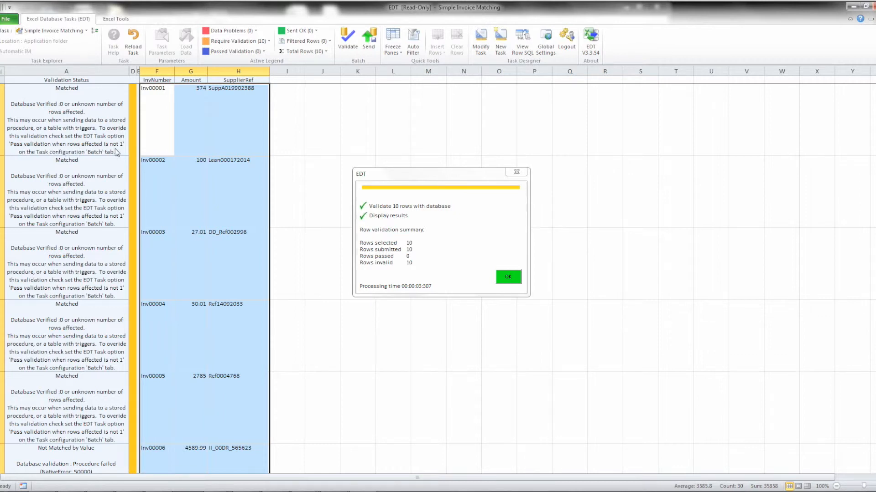
{"action": "left_click", "coordinate": [507, 277]}
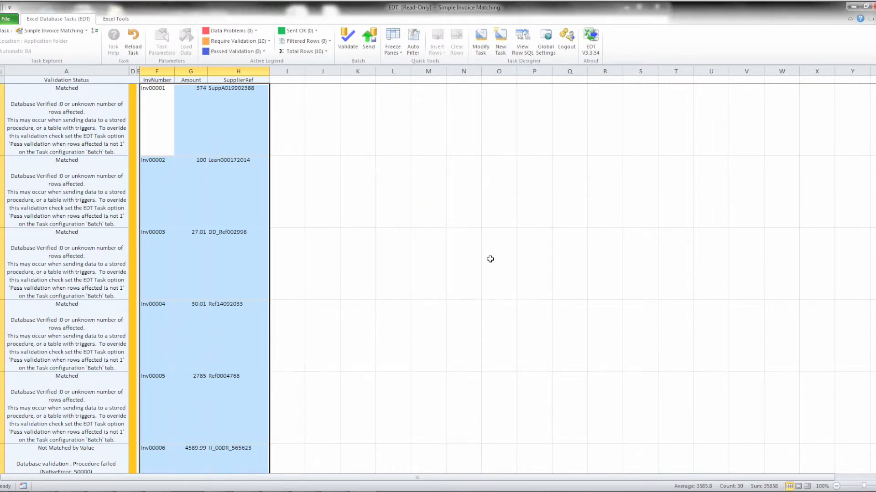
- Reopen the task configuration and enable passing validation when rows affected is not 1 in the batch options
{"action": "left_click", "coordinate": [483, 48]}
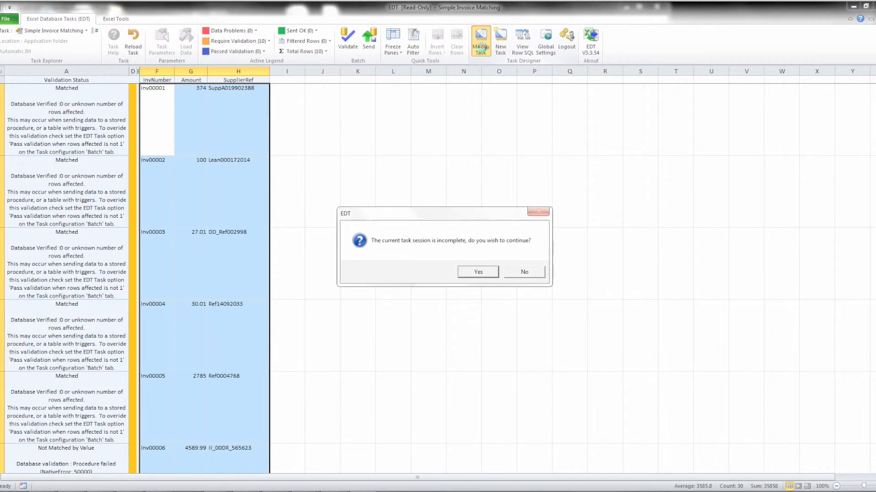
{"action": "left_click", "coordinate": [475, 273]}
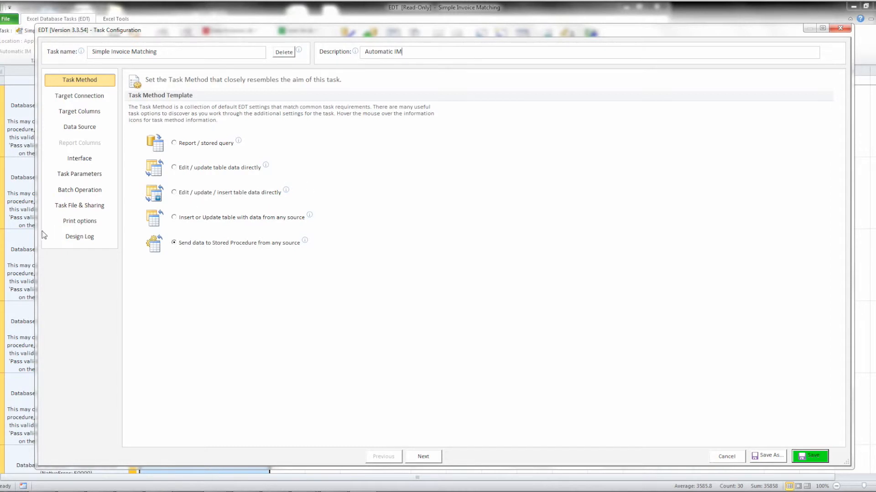
{"action": "left_click", "coordinate": [67, 193]}
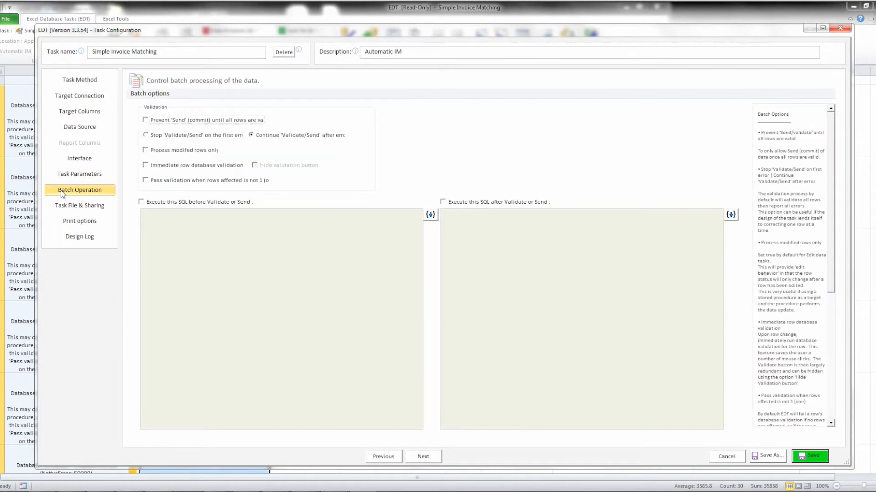
{"action": "left_click", "coordinate": [146, 181]}
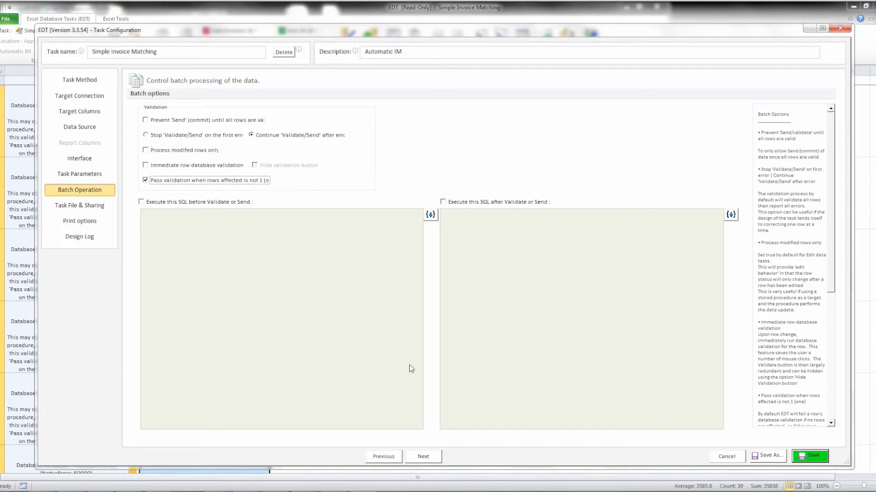
- Save the task configuration with the revision note "Fixed batch"
{"action": "left_click", "coordinate": [816, 458]}
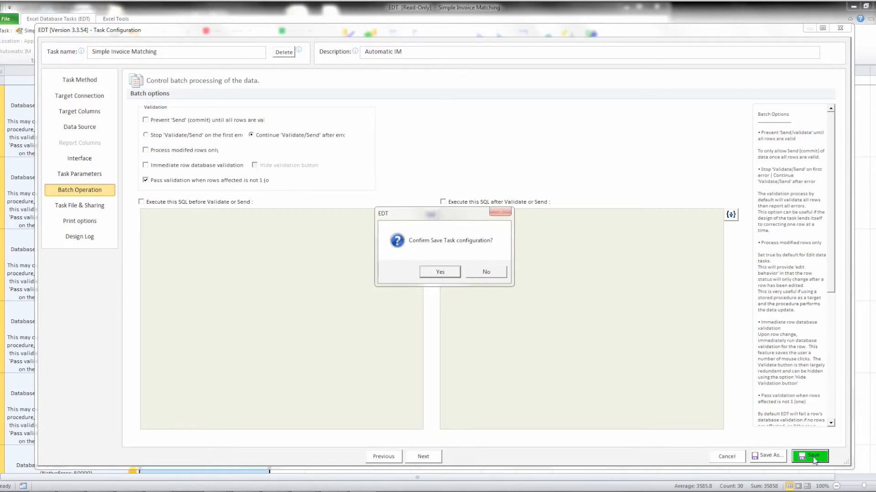
{"action": "left_click", "coordinate": [440, 272]}
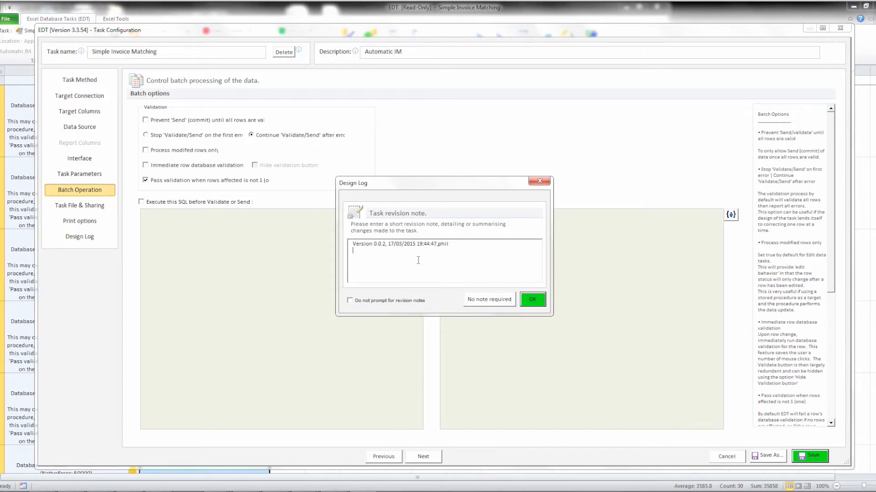
{"action": "type", "text": "Fixed batch"}
{"action": "left_click", "coordinate": [532, 301]}
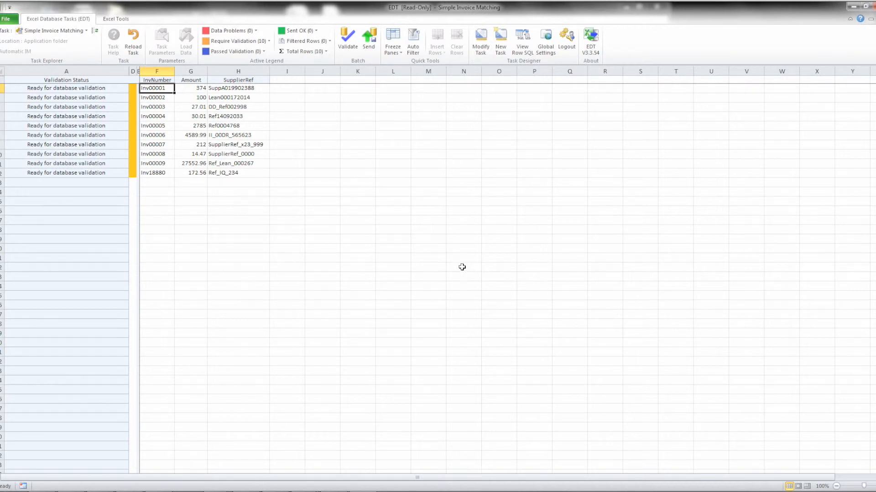
- Validate all the reloaded invoice rows against the database using the revised batch settings
{"action": "left_click", "coordinate": [350, 46]}
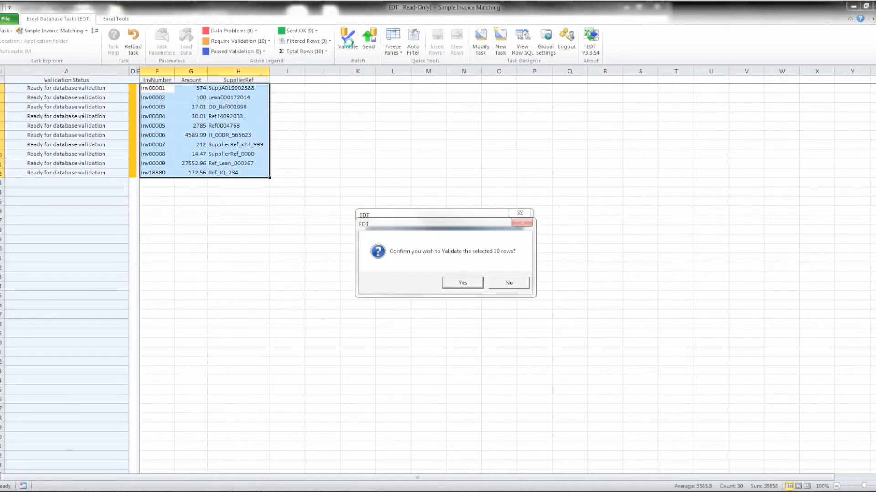
{"action": "left_click", "coordinate": [462, 283]}
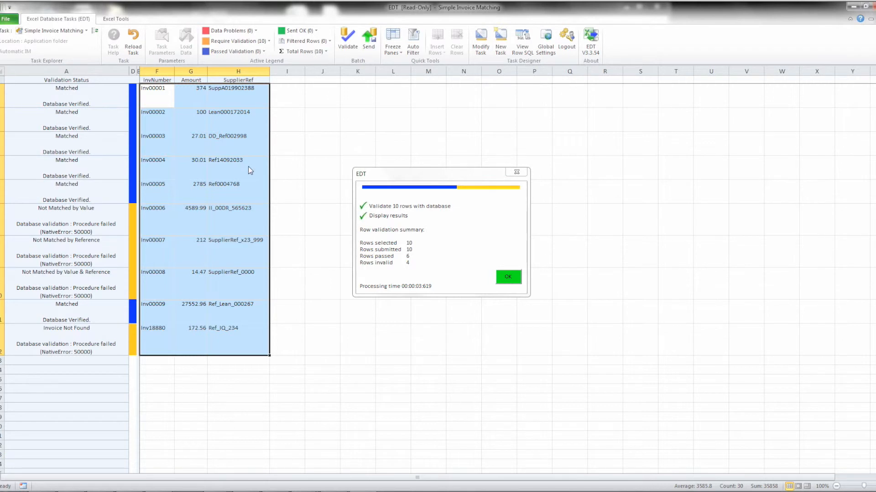
{"action": "left_click", "coordinate": [509, 276]}
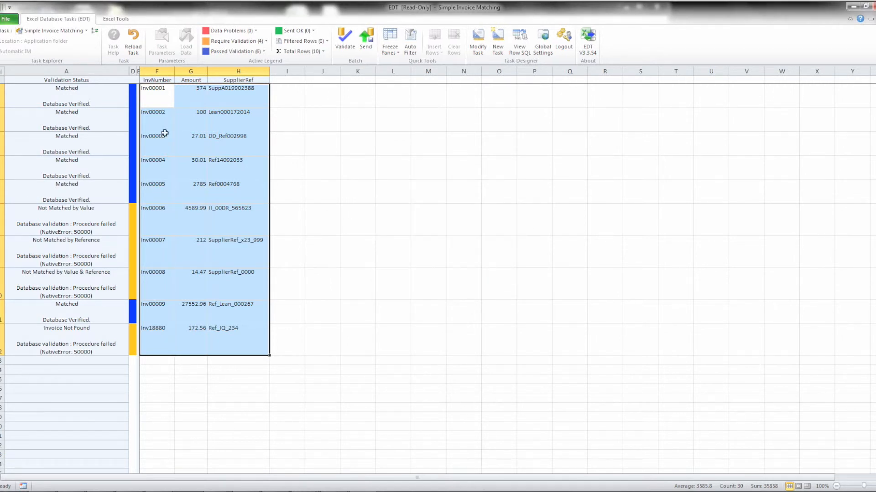
- Examine the validation statuses of the first invoices and of Inv00006, including the Inv00006 amount
{"action": "left_click", "coordinate": [74, 101]}
{"action": "left_click", "coordinate": [70, 120]}
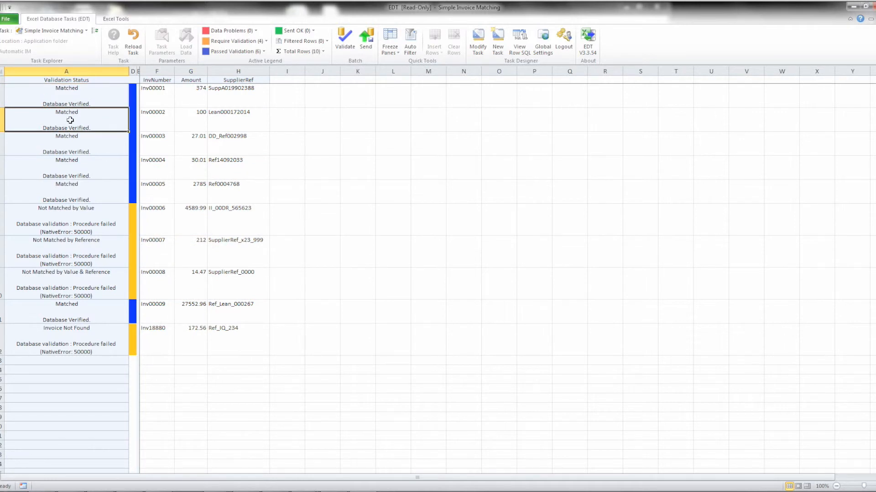
{"action": "left_click", "coordinate": [73, 165]}
{"action": "left_click", "coordinate": [69, 221]}
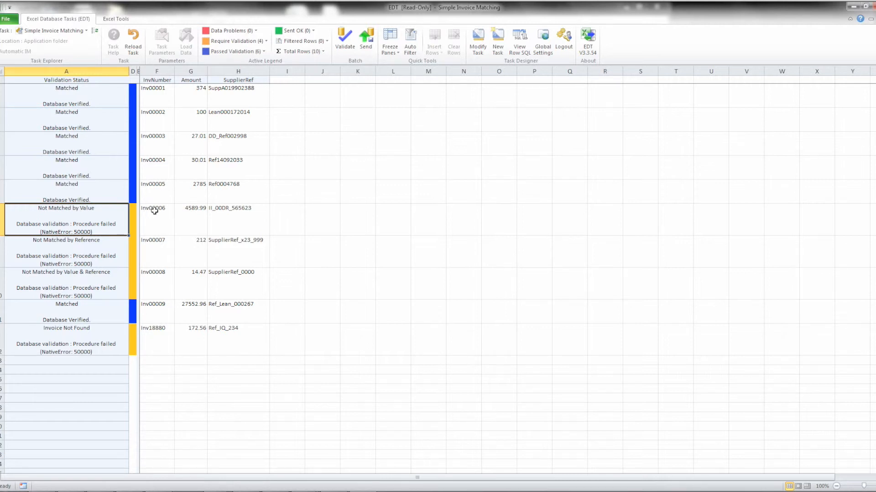
{"action": "left_click", "coordinate": [185, 214]}
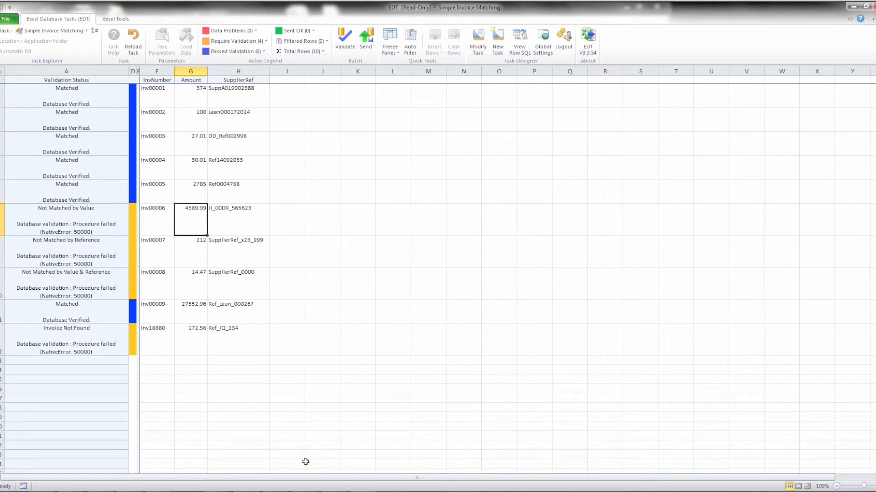
- Compare the Inv00006 amount in SupplierInvoices.txt in Notepad with the invoice table in SQL Server Management Studio
{"action": "left_click", "coordinate": [304, 491]}
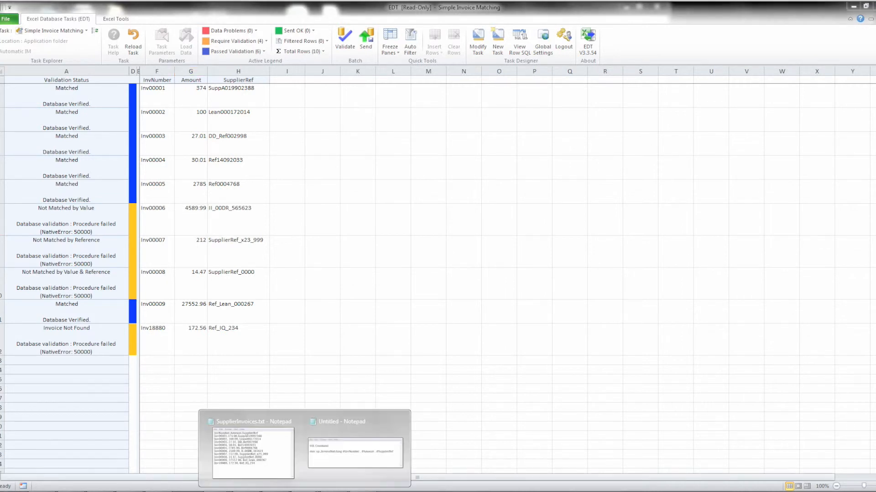
{"action": "left_click", "coordinate": [267, 468]}
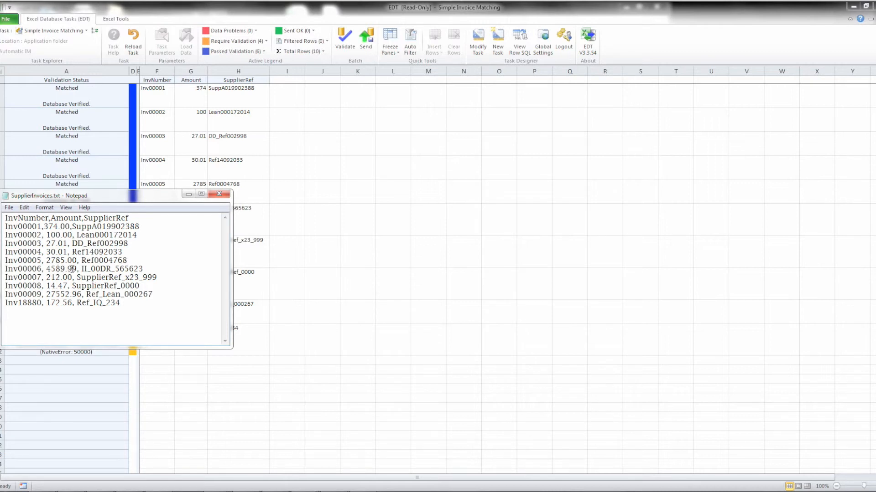
{"action": "left_click_drag", "start_coordinate": [76, 269], "coordinate": [47, 269]}
{"action": "left_click", "coordinate": [120, 491]}
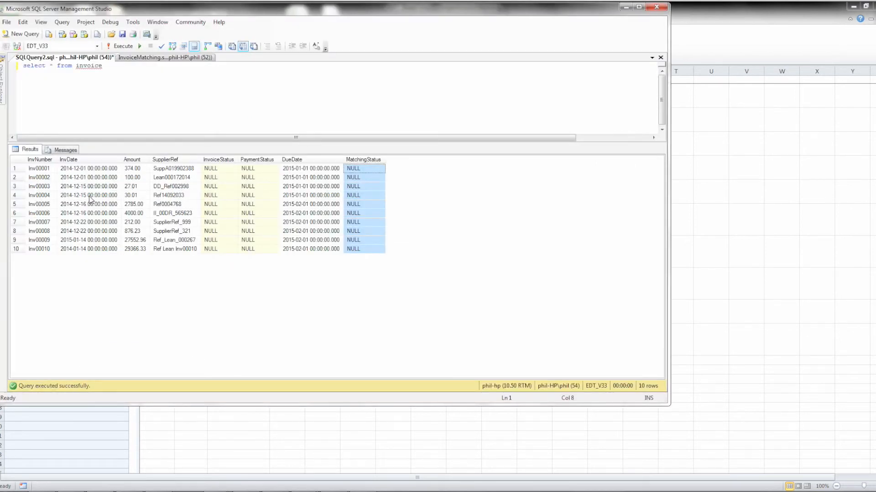
{"action": "left_click", "coordinate": [134, 215]}
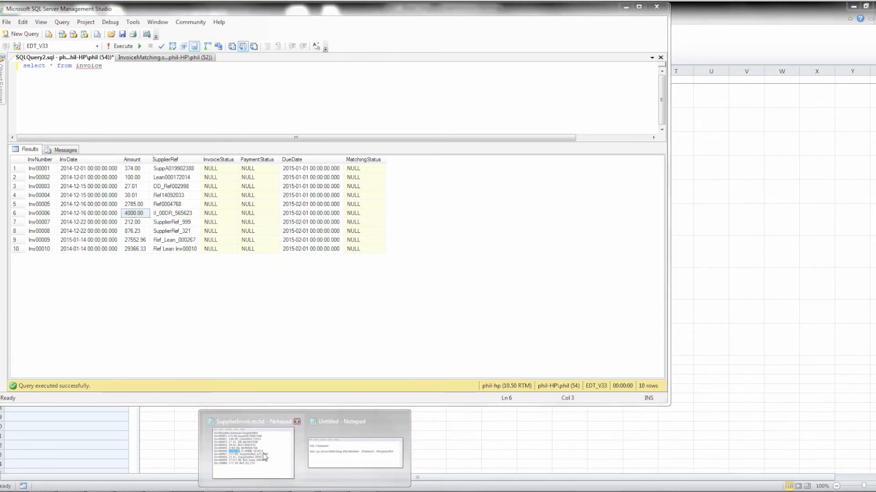
- Place SupplierInvoices.txt beside the query results, compare the Inv00007 supplier reference, and check its validation status back in Excel
{"action": "left_click", "coordinate": [268, 456]}
{"action": "left_click_drag", "start_coordinate": [129, 199], "coordinate": [564, 167]}
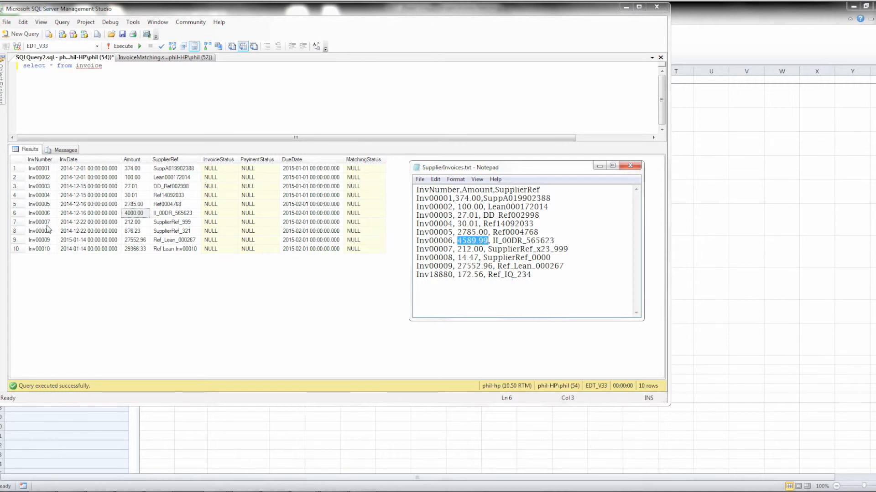
{"action": "left_click_drag", "start_coordinate": [488, 249], "coordinate": [569, 250]}
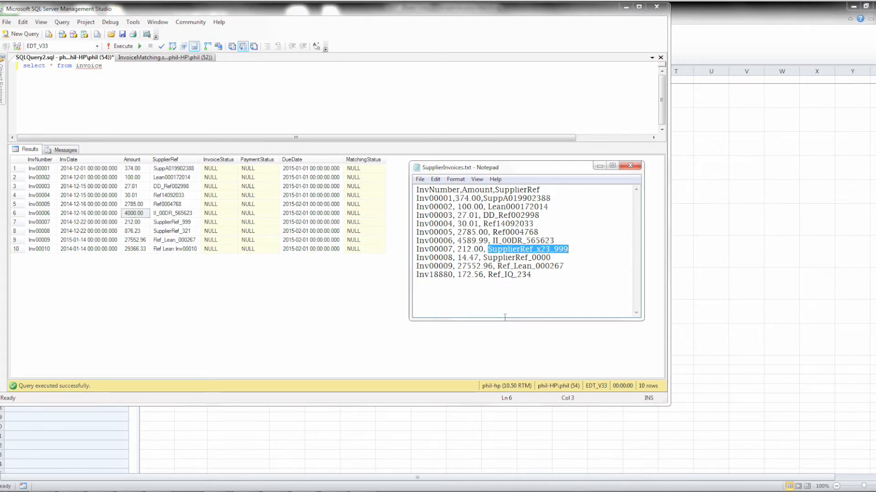
{"action": "left_click", "coordinate": [377, 415]}
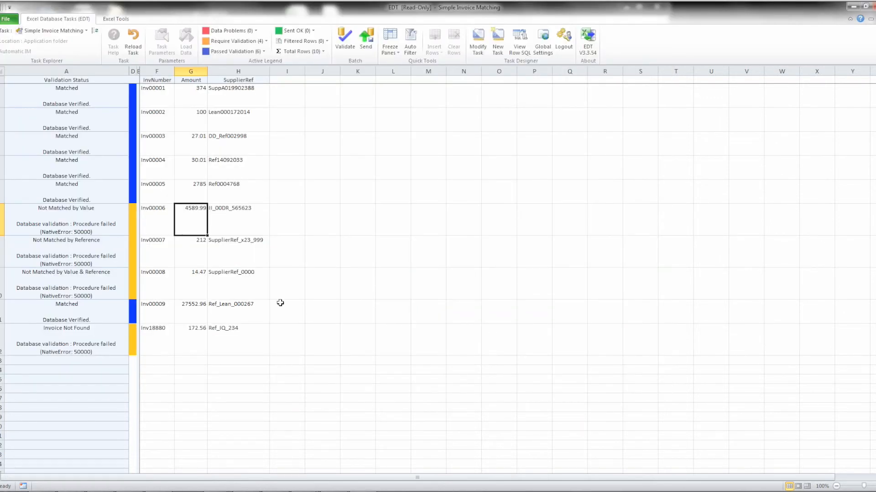
{"action": "left_click", "coordinate": [72, 254]}
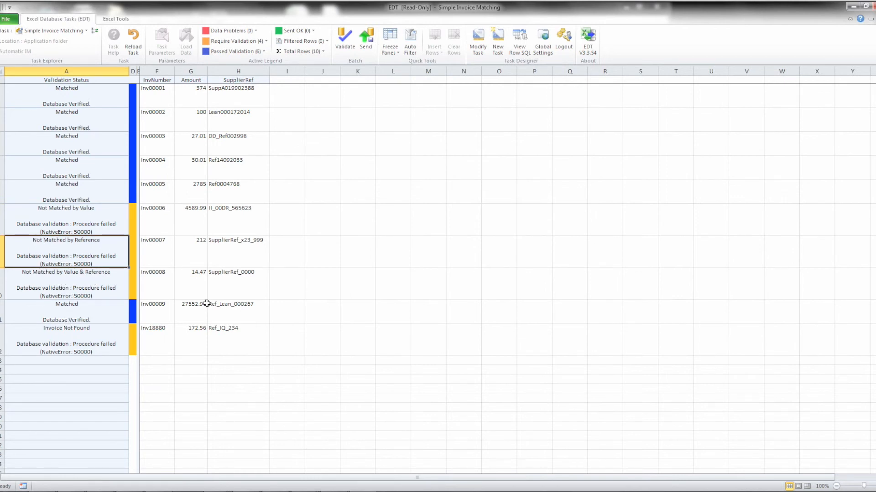
- Start sending the validated rows, and rerun the invoice query in SQL Server Management Studio before returning to Excel's confirmation
{"action": "left_click", "coordinate": [366, 39]}
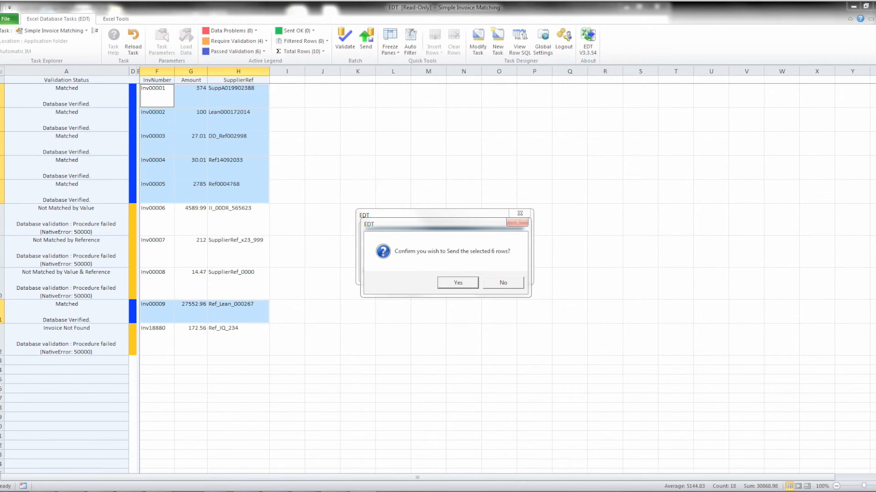
{"action": "left_click", "coordinate": [170, 491]}
{"action": "left_click", "coordinate": [127, 48]}
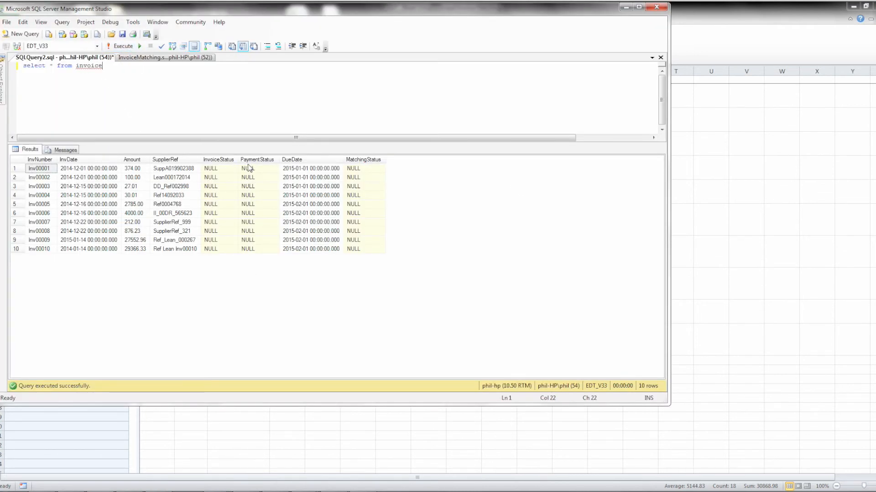
{"action": "left_click", "coordinate": [355, 460]}
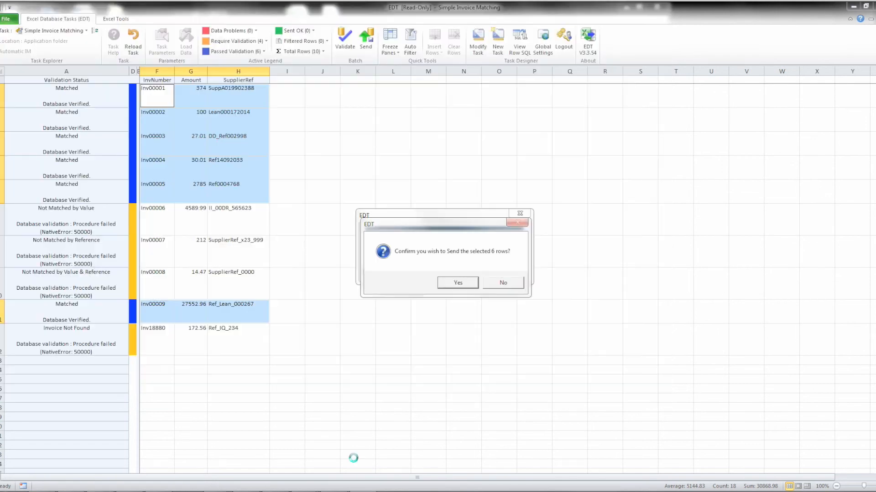
- Confirm sending the validated rows to the database and reload the task
{"action": "left_click", "coordinate": [459, 283]}
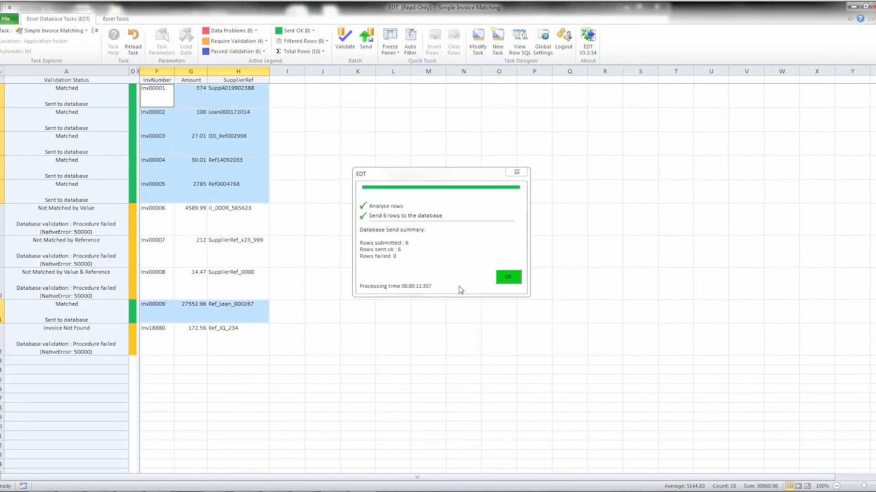
{"action": "left_click", "coordinate": [508, 277]}
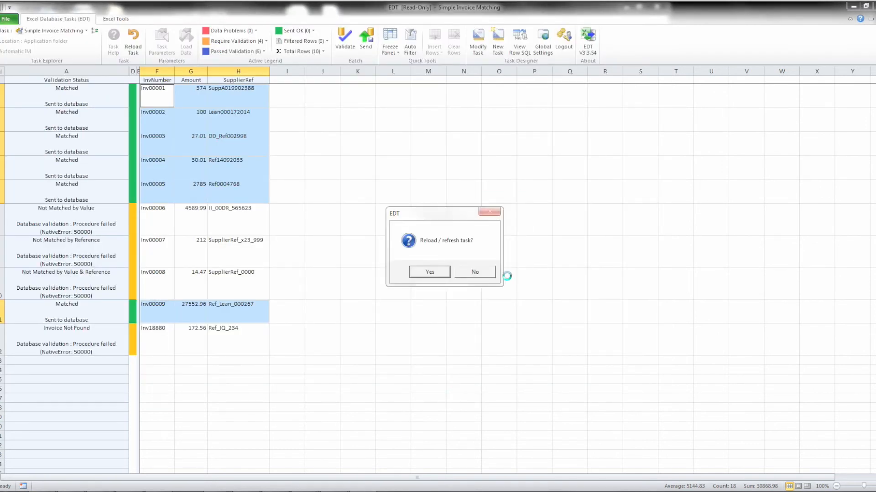
{"action": "left_click", "coordinate": [429, 272]}
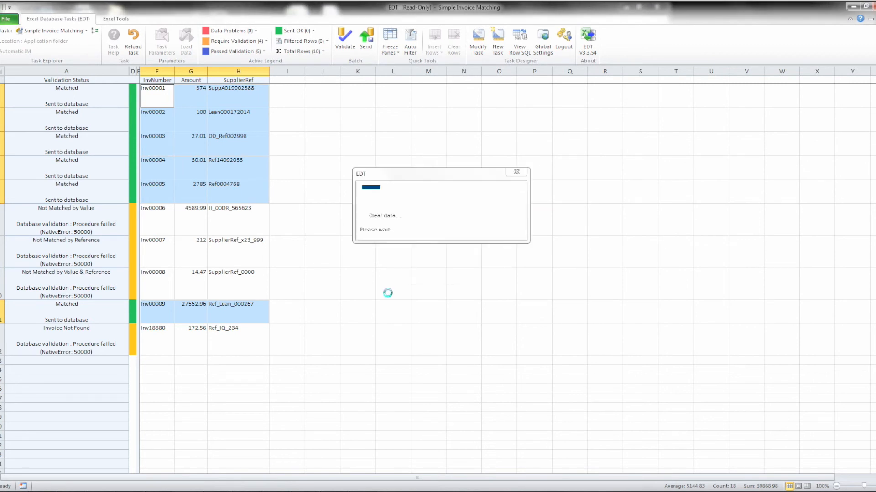
- Rerun the invoice query in SQL Server Management Studio and check the MatchingStatus of Inv00001 to Inv00005 and Inv00009
{"action": "left_click", "coordinate": [110, 490]}
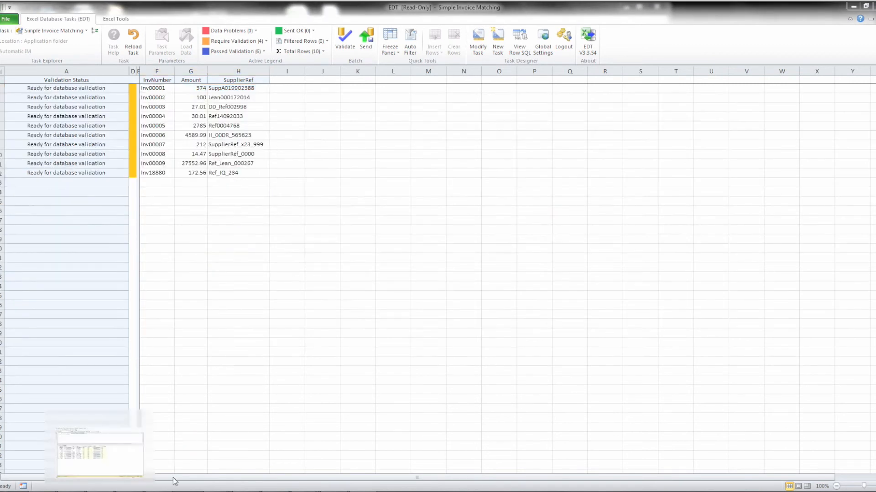
{"action": "left_click", "coordinate": [123, 46]}
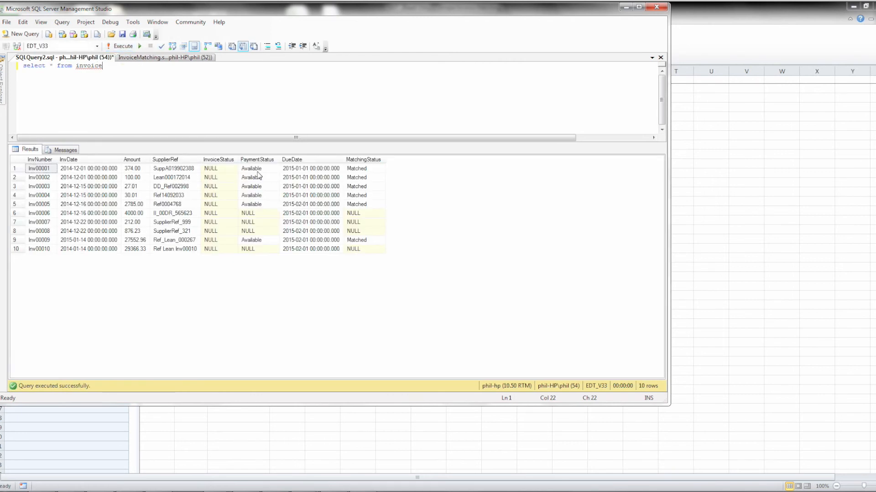
{"action": "left_click", "coordinate": [364, 169]}
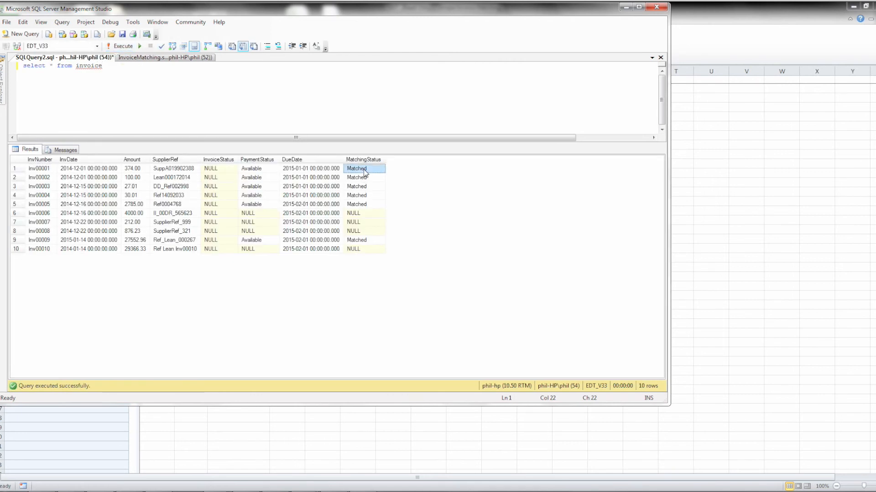
{"action": "left_click", "coordinate": [365, 179]}
{"action": "left_click", "coordinate": [364, 187]}
{"action": "left_click", "coordinate": [364, 196]}
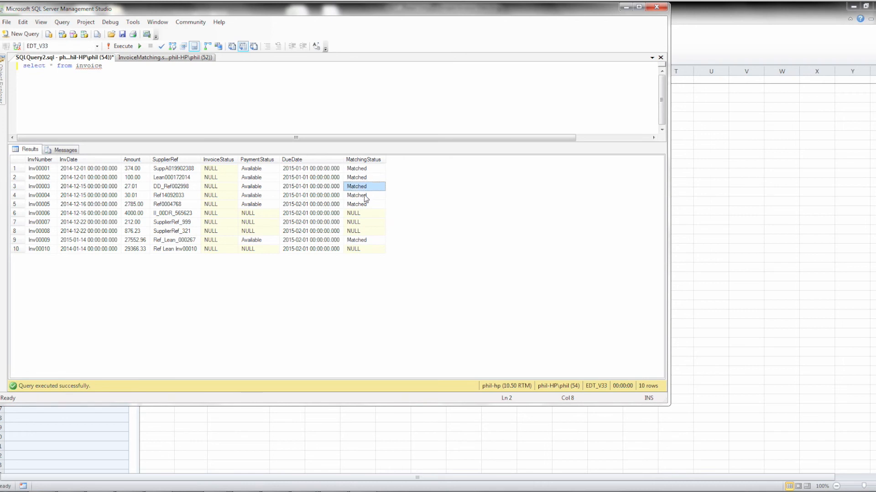
{"action": "left_click", "coordinate": [364, 204]}
{"action": "left_click", "coordinate": [358, 242]}
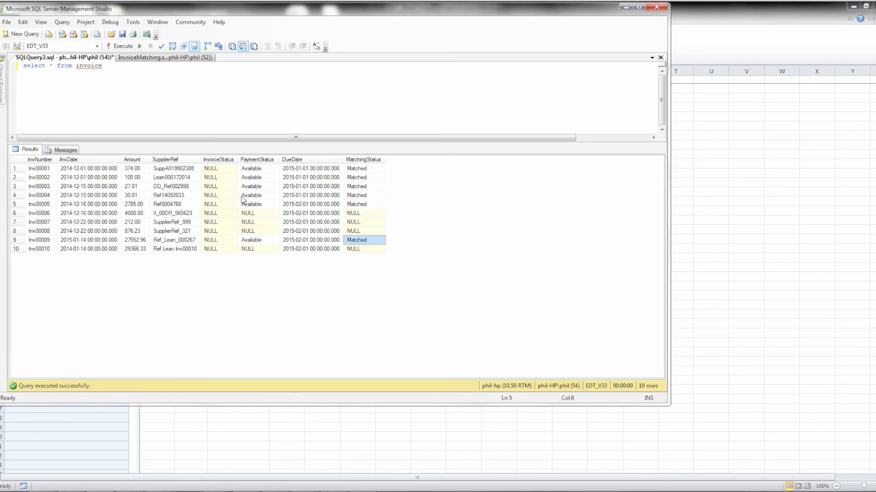
- Check the PaymentStatus of Inv00001 to Inv00005 and Inv00009 in the query results, and return to Excel
{"action": "left_click", "coordinate": [254, 205]}
{"action": "left_click", "coordinate": [254, 196]}
{"action": "left_click", "coordinate": [255, 186]}
{"action": "left_click", "coordinate": [255, 178]}
{"action": "left_click", "coordinate": [254, 170]}
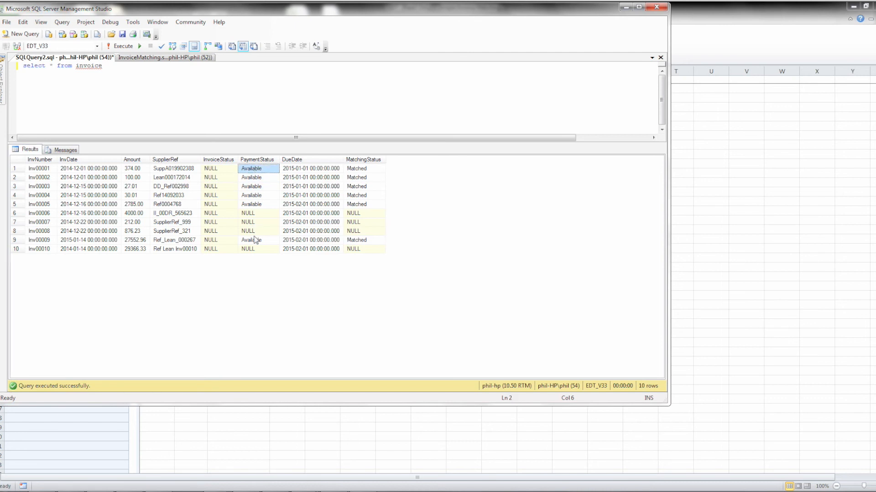
{"action": "left_click", "coordinate": [255, 241]}
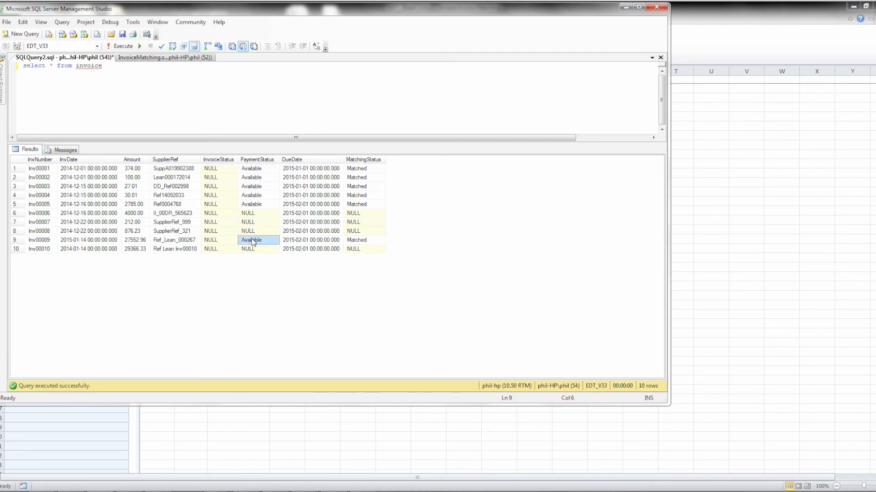
{"action": "key", "text": "alt+Tab"}
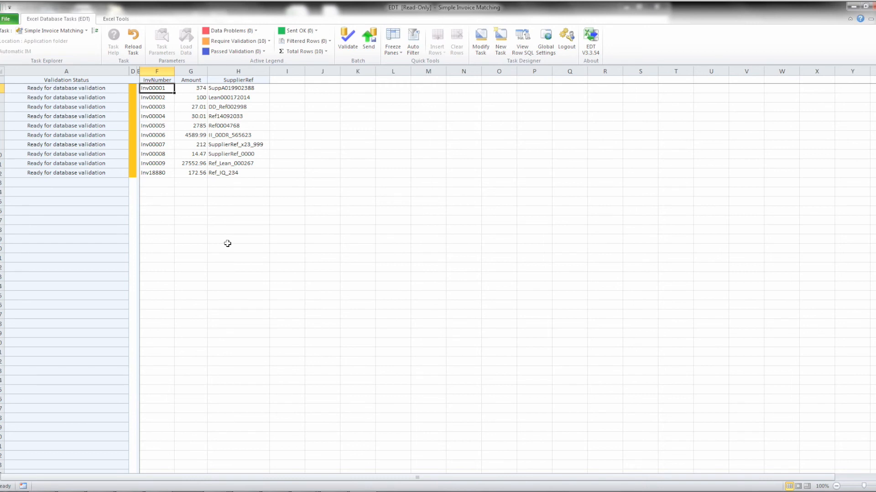